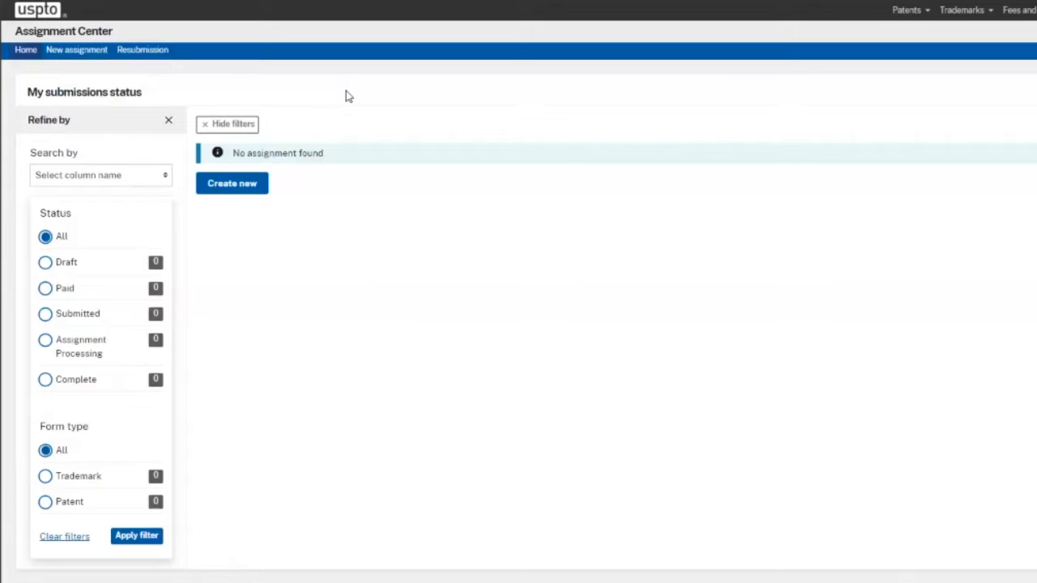
- Create a new assignment from the My submissions status page
{"action": "left_click", "coordinate": [244, 186]}
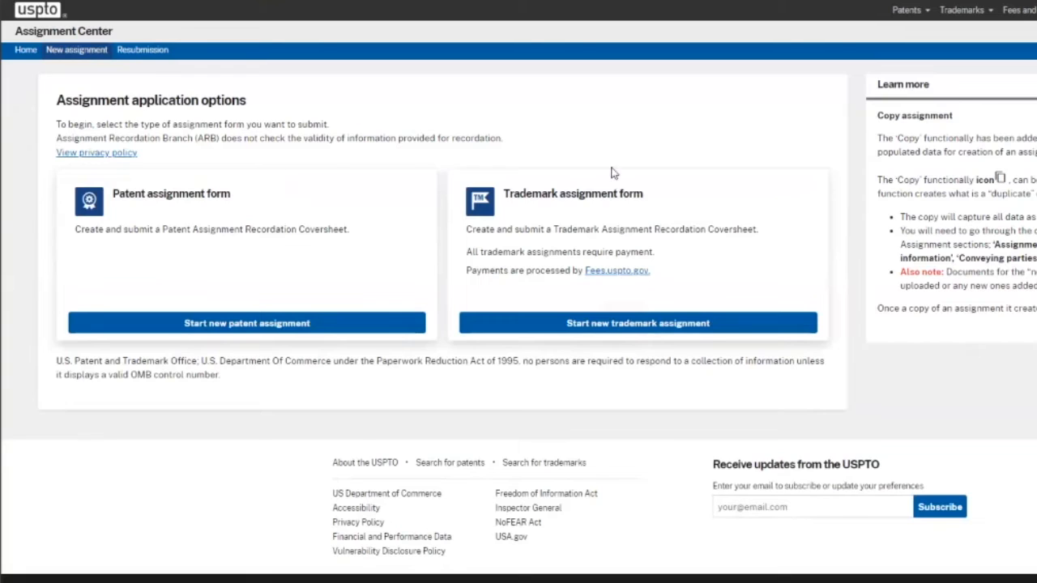
- Start a new trademark assignment form and answer No to Multiple assignments
{"action": "left_click_drag", "start_coordinate": [503, 195], "coordinate": [655, 202]}
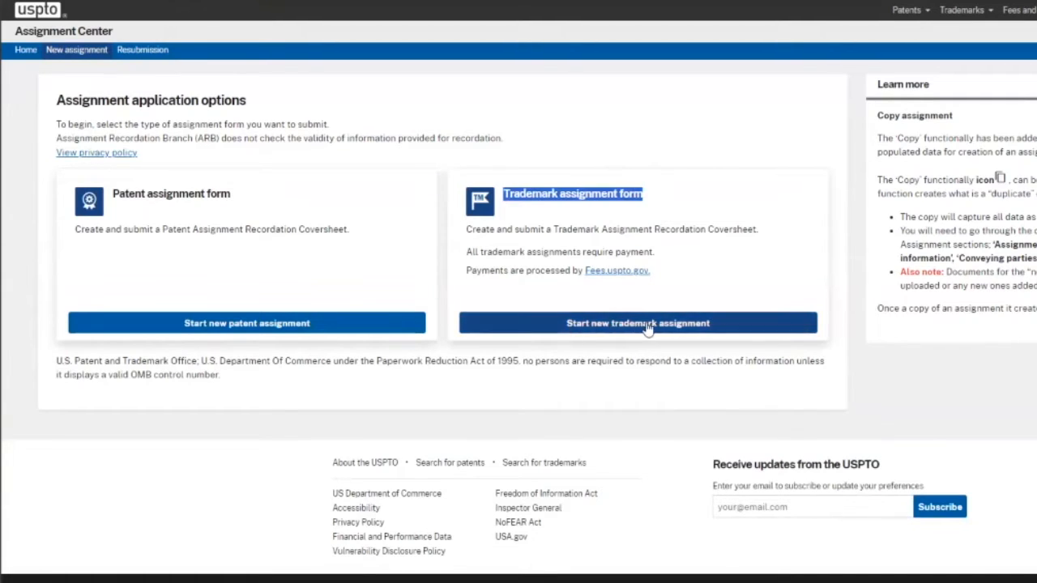
{"action": "left_click", "coordinate": [730, 328]}
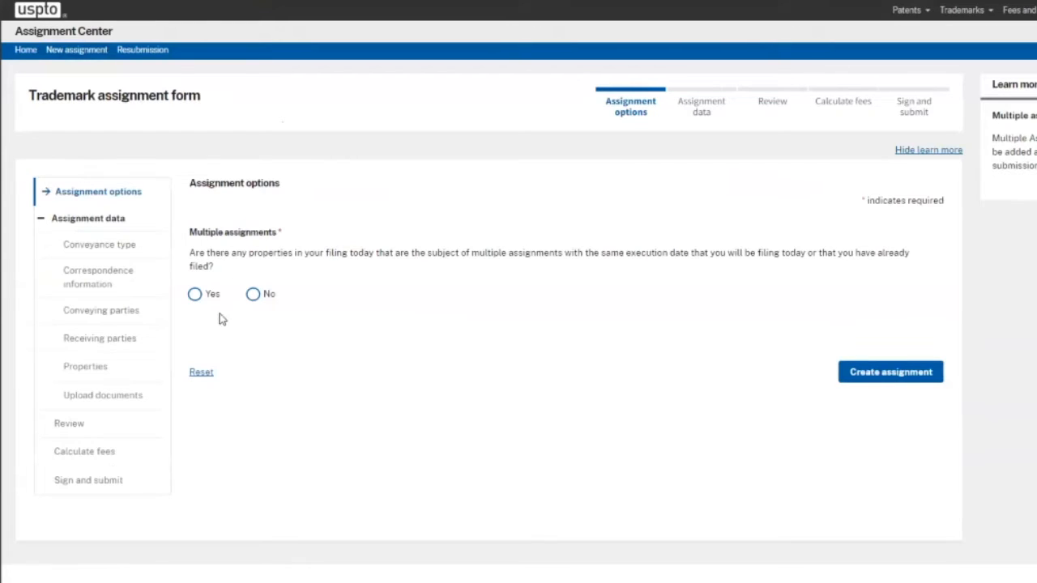
{"action": "left_click", "coordinate": [195, 295]}
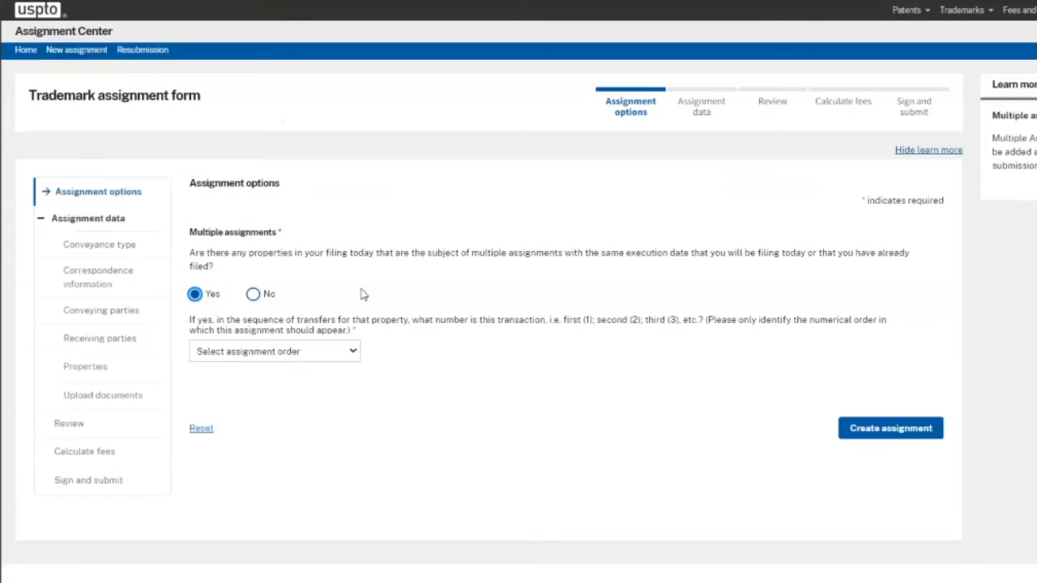
{"action": "left_click", "coordinate": [254, 296]}
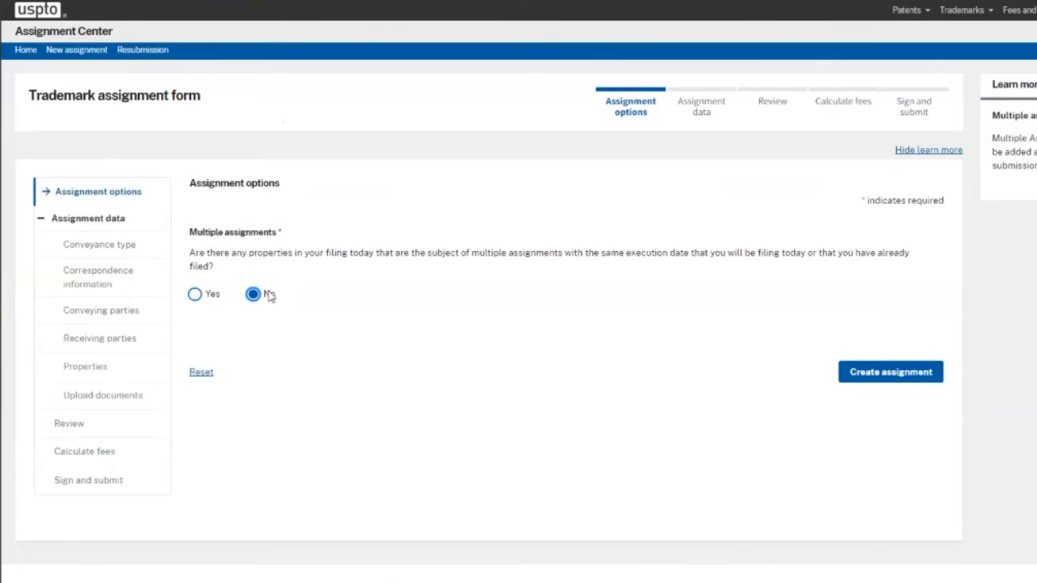
- Set the nature of conveyance to 'Assignment of the entire interest and the goodwill' and save it
{"action": "left_click", "coordinate": [891, 375]}
{"action": "scroll", "coordinate": [835, 326], "scroll_direction": "down", "scroll_amount": 3}
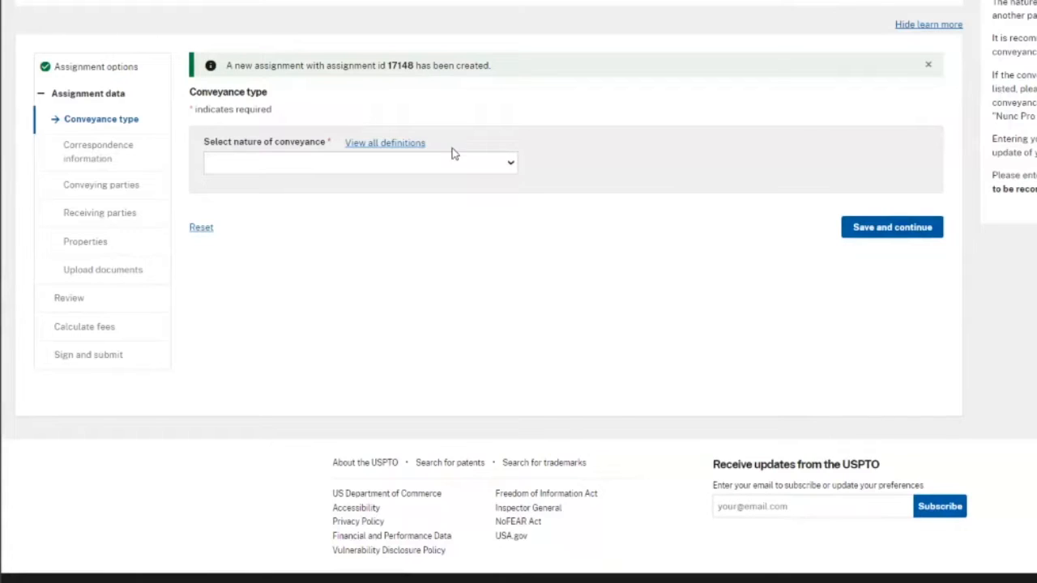
{"action": "left_click", "coordinate": [480, 171]}
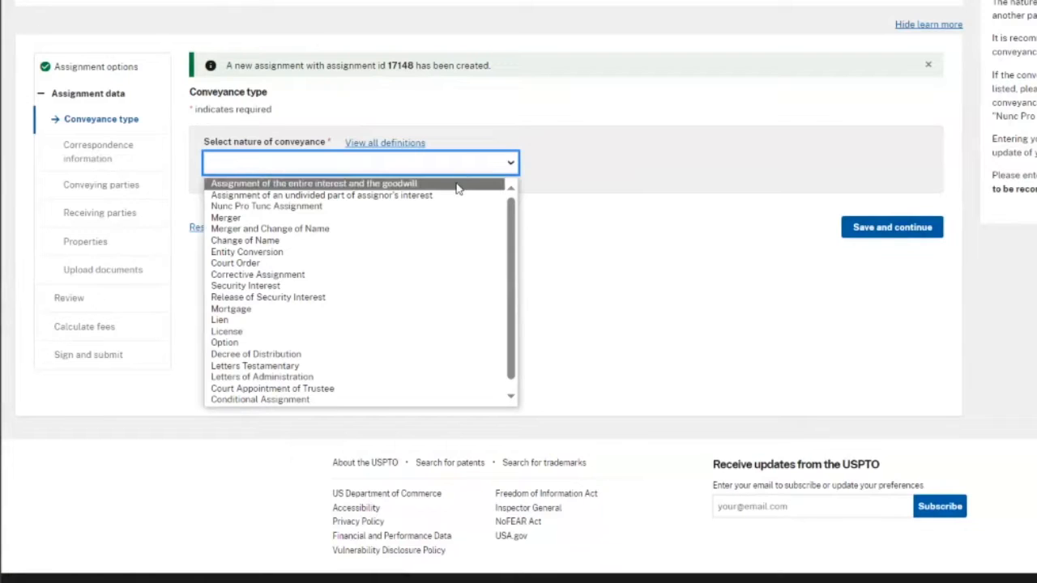
{"action": "left_click", "coordinate": [457, 186]}
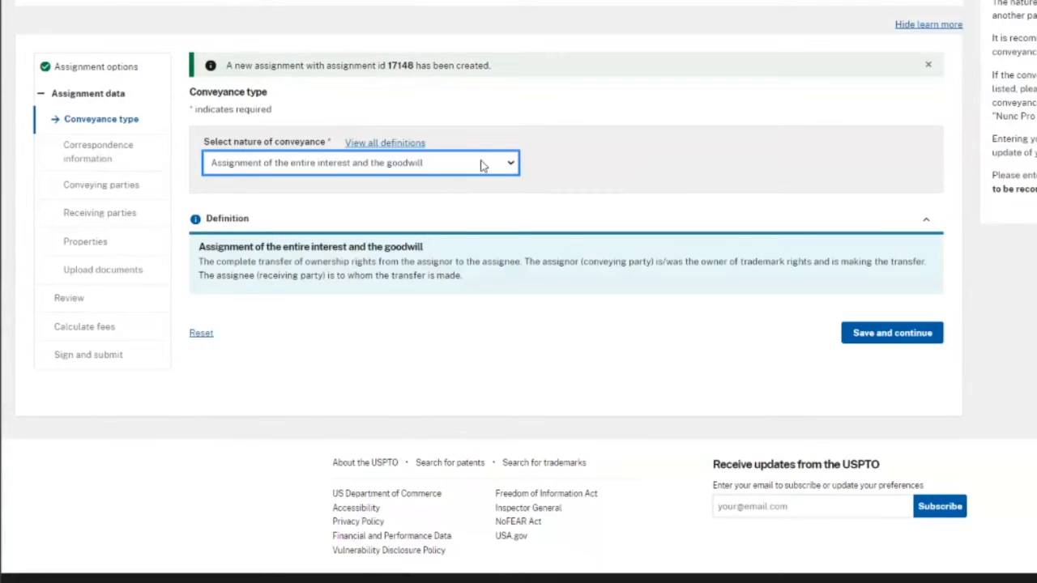
{"action": "left_click", "coordinate": [892, 333]}
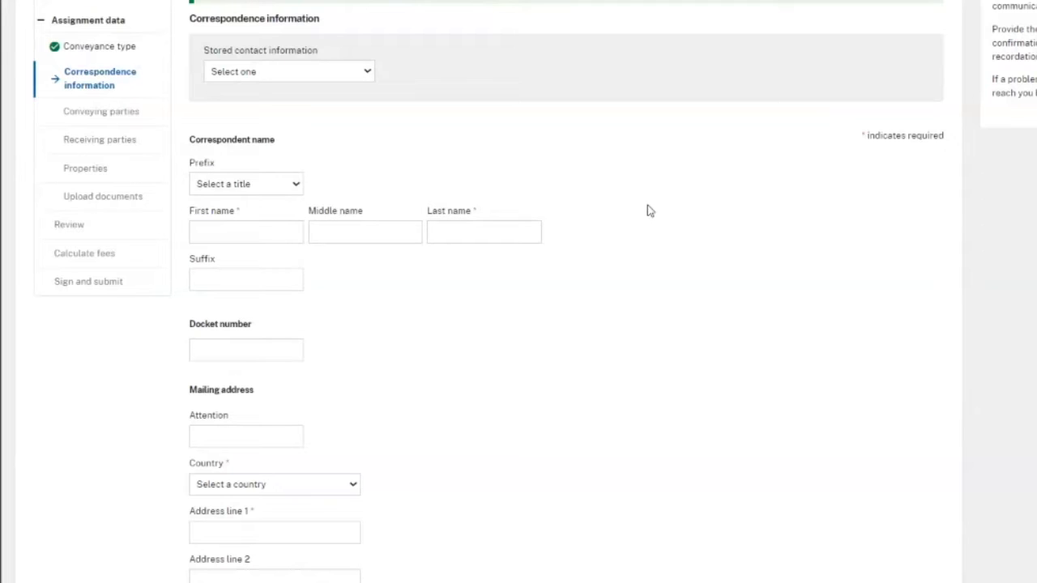
- Enter the correspondent's first and last name
{"action": "scroll", "coordinate": [648, 210], "scroll_direction": "down", "scroll_amount": 1}
{"action": "left_click", "coordinate": [250, 138]}
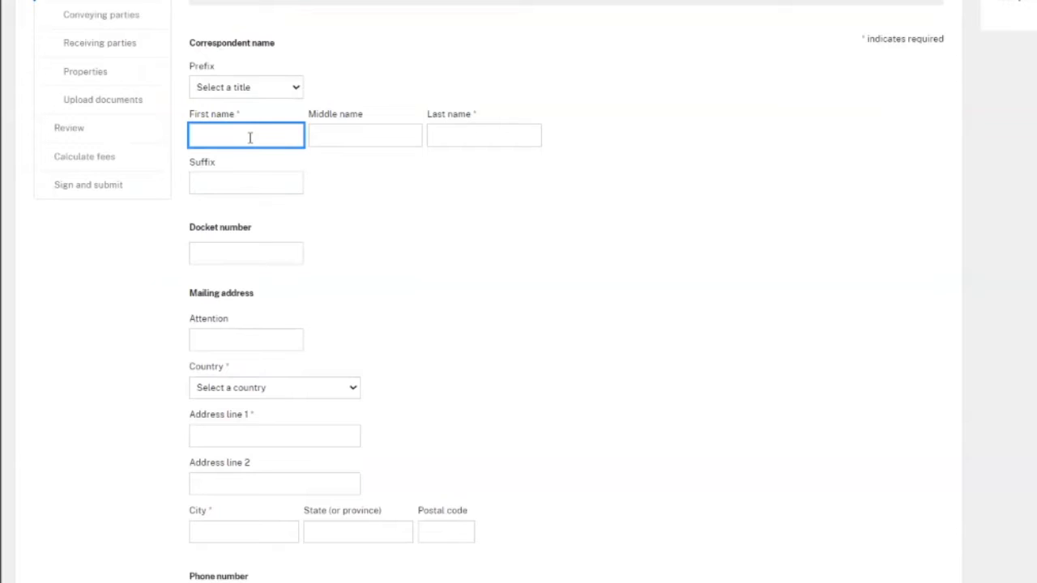
{"action": "type", "text": "First"}
{"action": "key", "text": "Tab"}
{"action": "key", "text": "Tab"}
{"action": "type", "text": "Name"}
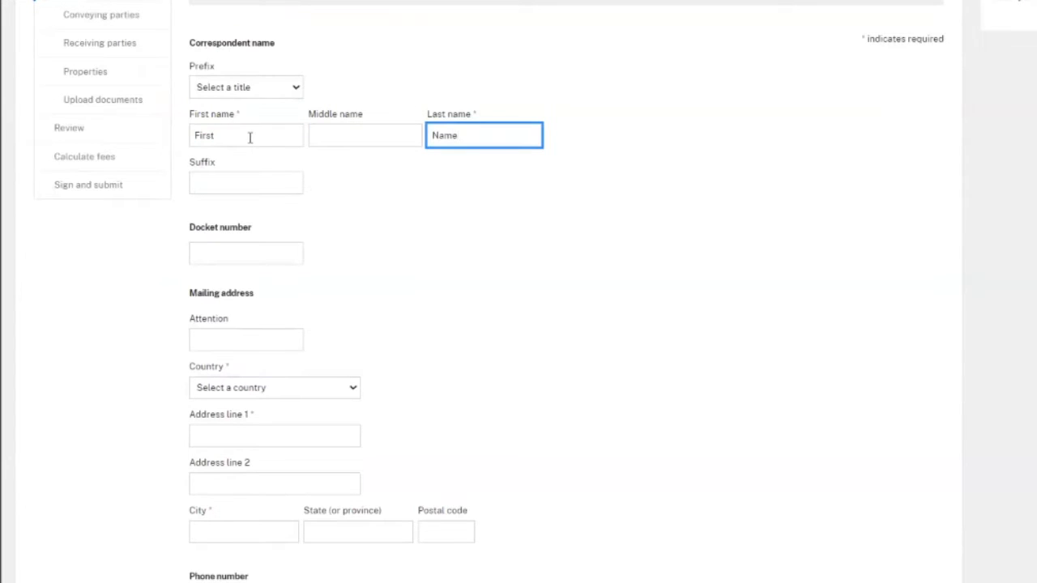
{"action": "left_click", "coordinate": [276, 91]}
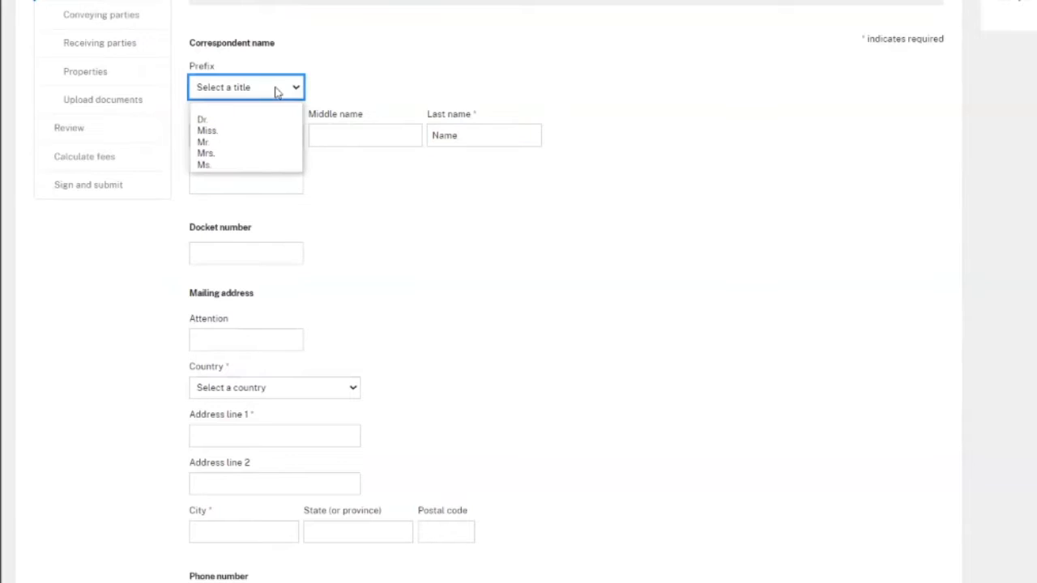
{"action": "left_click", "coordinate": [271, 185]}
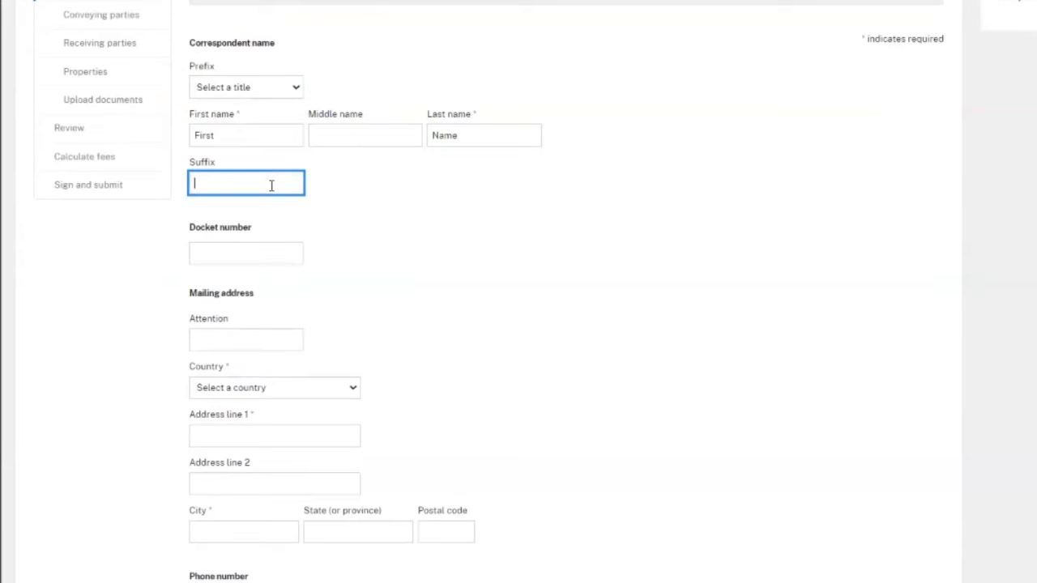
{"action": "left_click", "coordinate": [250, 255]}
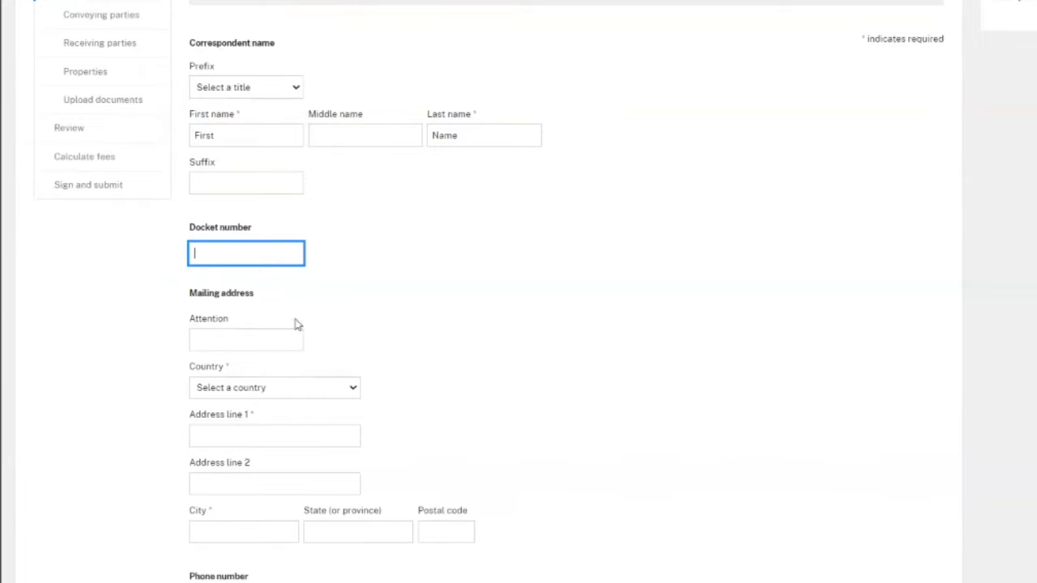
- Enter the correspondent's UNITED STATES mailing address, city, state GUAM and ZIP code
{"action": "left_click", "coordinate": [275, 387]}
{"action": "left_click", "coordinate": [255, 409]}
{"action": "left_click", "coordinate": [250, 432]}
{"action": "type", "text": "123 Main Street"}
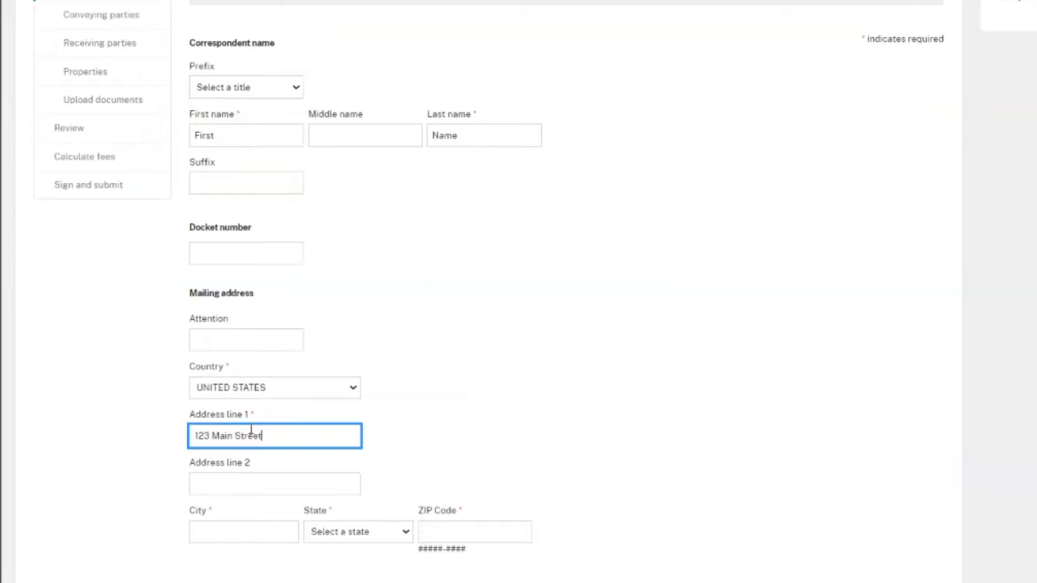
{"action": "scroll", "coordinate": [250, 432], "scroll_direction": "down", "scroll_amount": 1}
{"action": "left_click", "coordinate": [248, 438]}
{"action": "type", "text": "City"}
{"action": "left_click", "coordinate": [336, 436]}
{"action": "left_click", "coordinate": [328, 379]}
{"action": "left_click", "coordinate": [461, 438]}
{"action": "type", "text": "89674"}
- Add a Home phone number and the primary e-mail address, then save the correspondence information
{"action": "scroll", "coordinate": [597, 430], "scroll_direction": "down", "scroll_amount": 2}
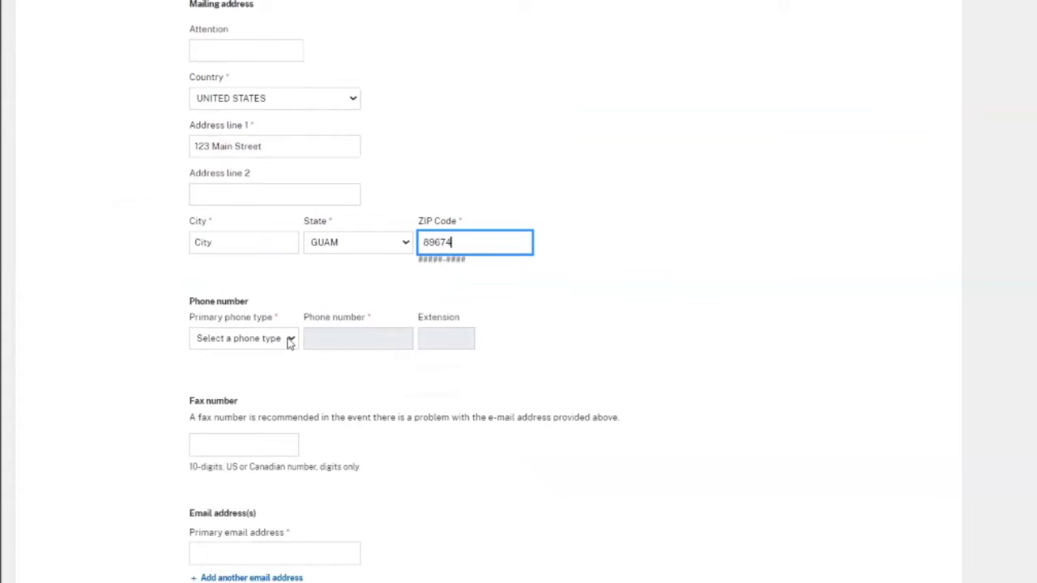
{"action": "left_click", "coordinate": [290, 340]}
{"action": "left_click", "coordinate": [248, 369]}
{"action": "left_click", "coordinate": [332, 340]}
{"action": "scroll", "coordinate": [330, 340], "scroll_direction": "down", "scroll_amount": 1}
{"action": "left_click", "coordinate": [275, 460]}
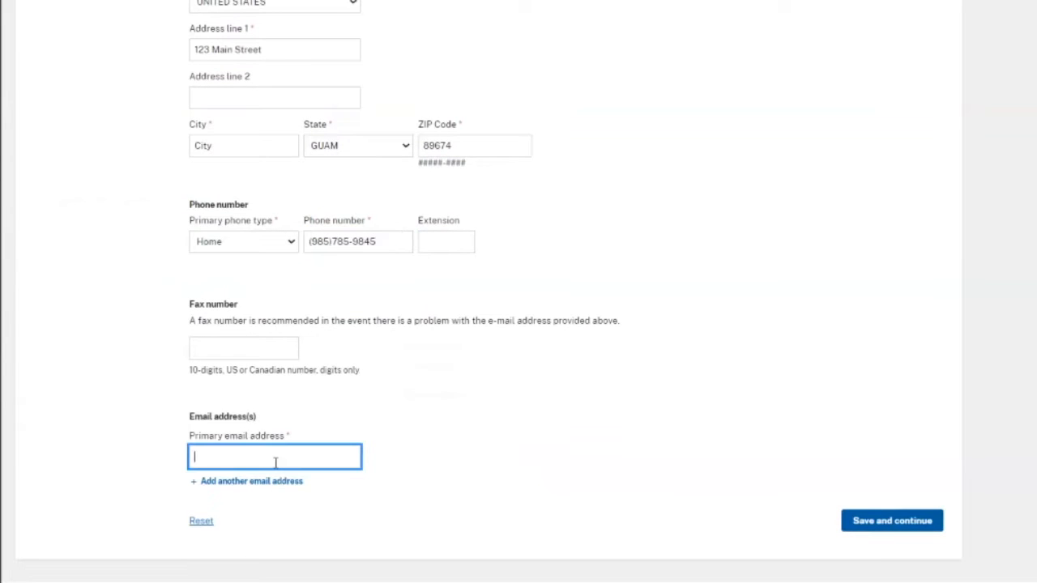
{"action": "type", "text": "first.last@uspto.gov"}
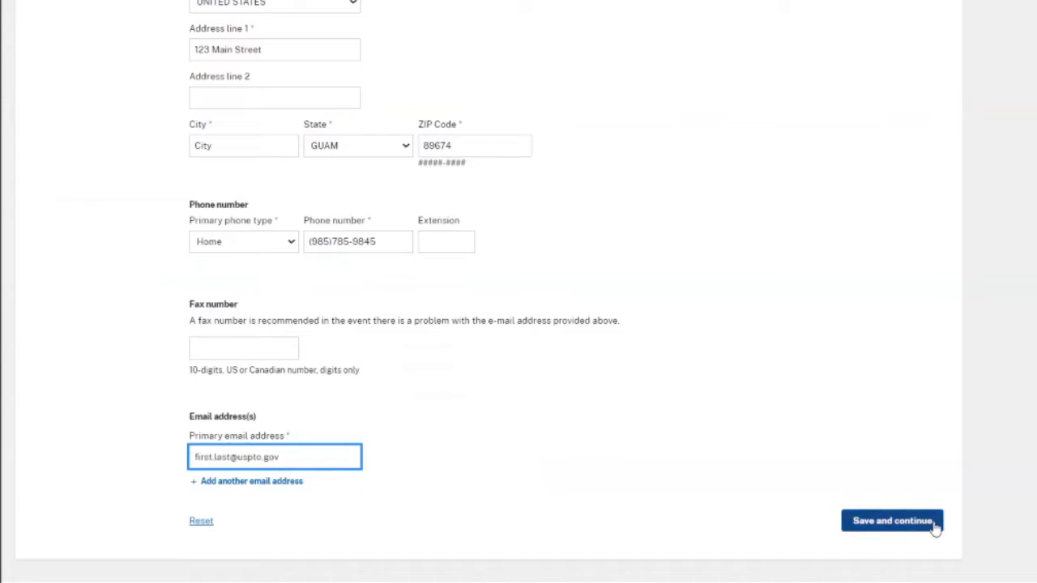
{"action": "left_click", "coordinate": [892, 521]}
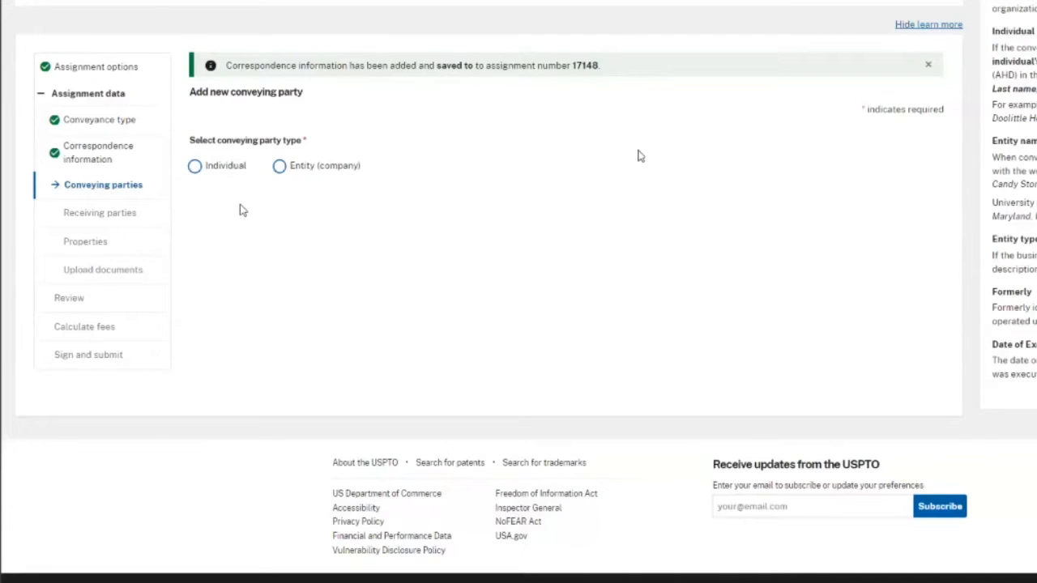
- Try the individual conveying party form, leaving its fields empty
{"action": "left_click", "coordinate": [194, 166]}
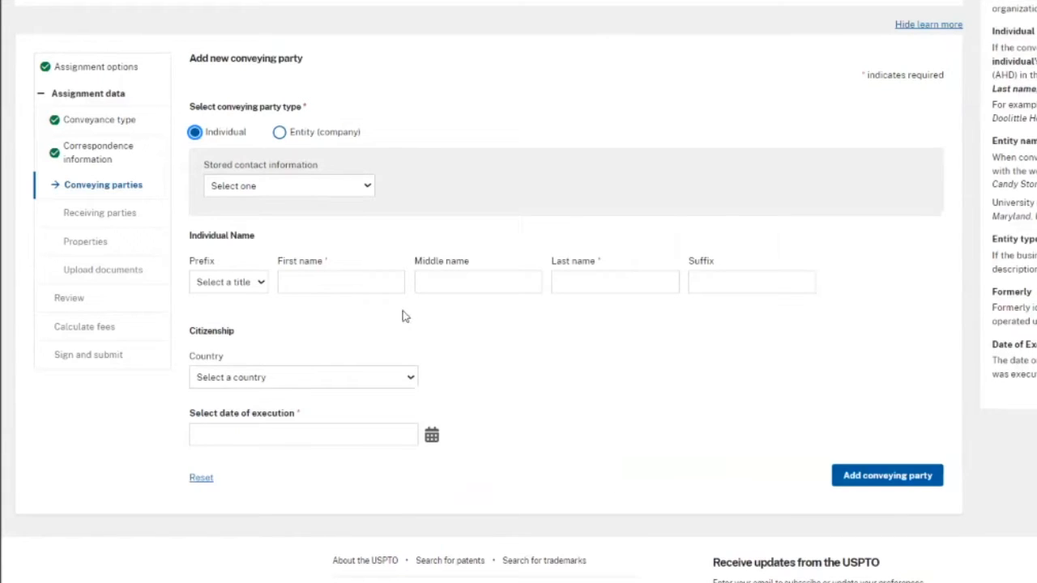
{"action": "left_click", "coordinate": [381, 285]}
{"action": "left_click", "coordinate": [567, 281]}
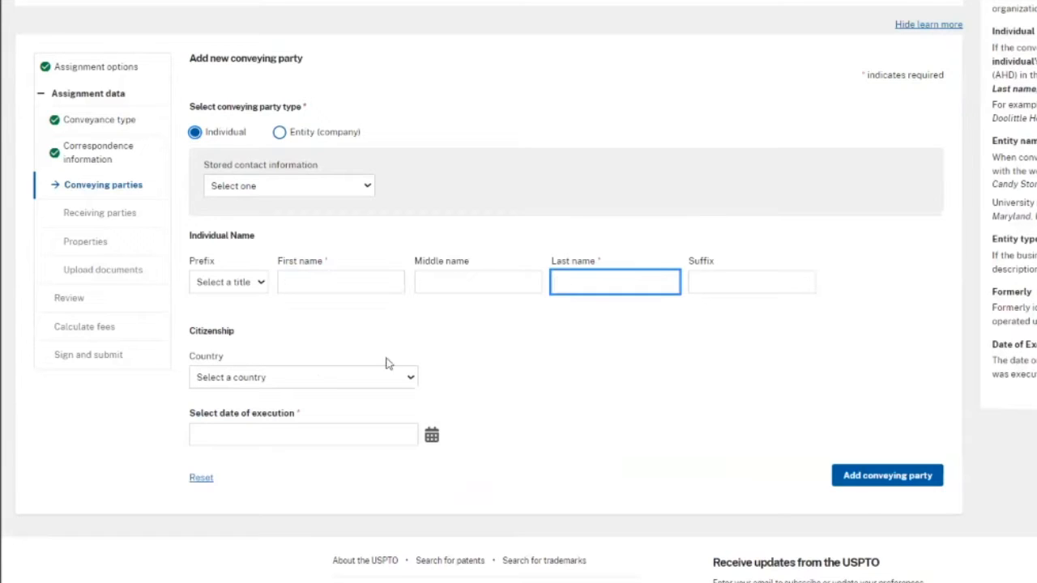
{"action": "left_click", "coordinate": [308, 379]}
{"action": "left_click", "coordinate": [496, 346]}
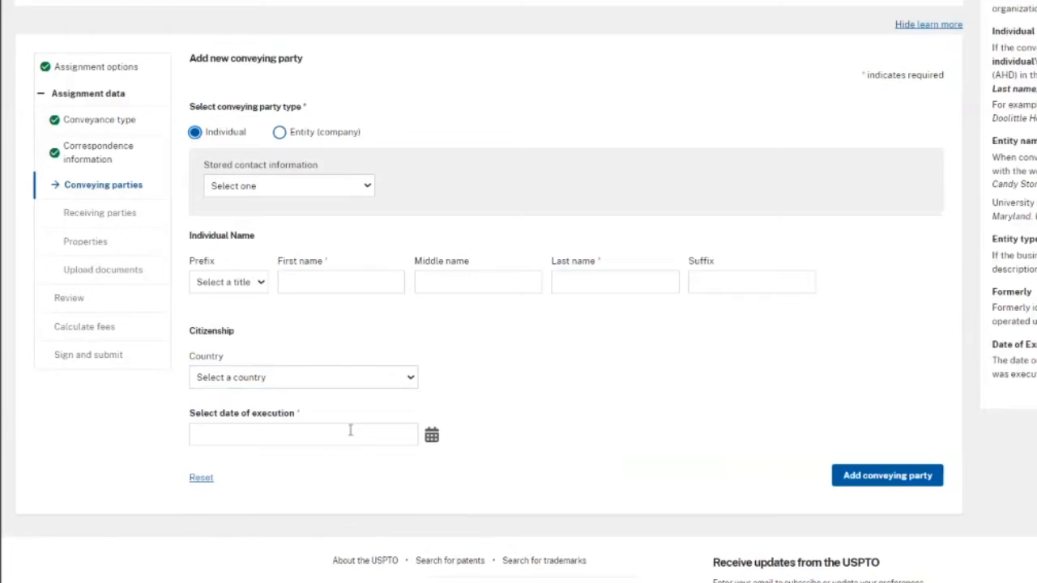
{"action": "left_click", "coordinate": [352, 433]}
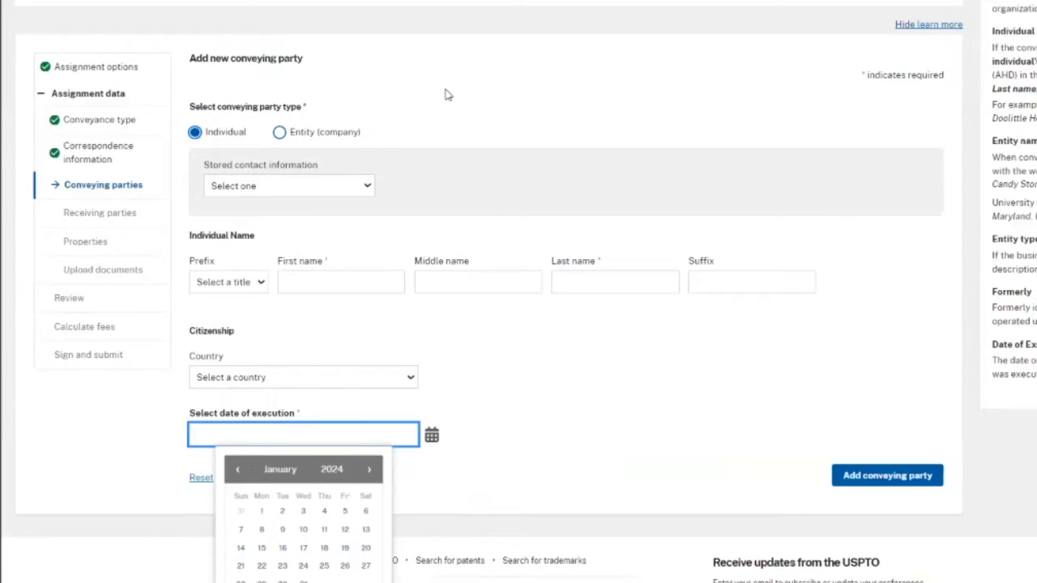
- Enter conveying party 'Company', a Corporation of UNITED STATES/FLORIDA, executed 11/02/2023
{"action": "left_click", "coordinate": [280, 136]}
{"action": "left_click", "coordinate": [260, 258]}
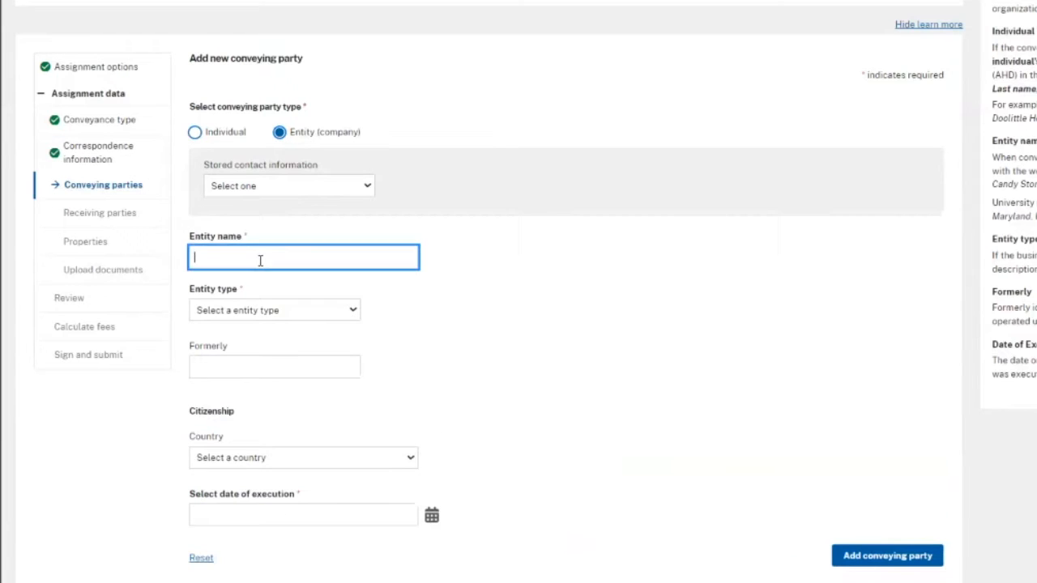
{"action": "type", "text": "Company"}
{"action": "left_click", "coordinate": [276, 311]}
{"action": "left_click", "coordinate": [287, 332]}
{"action": "left_click", "coordinate": [270, 457]}
{"action": "left_click", "coordinate": [232, 230]}
{"action": "left_click", "coordinate": [485, 457]}
{"action": "left_click", "coordinate": [502, 294]}
{"action": "left_click", "coordinate": [432, 515]}
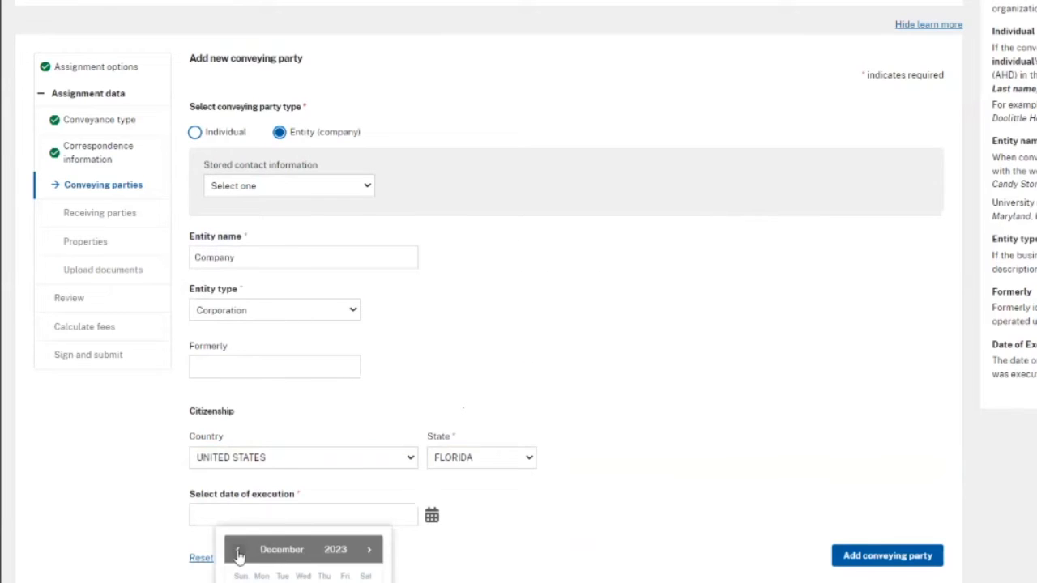
{"action": "left_click", "coordinate": [382, 572]}
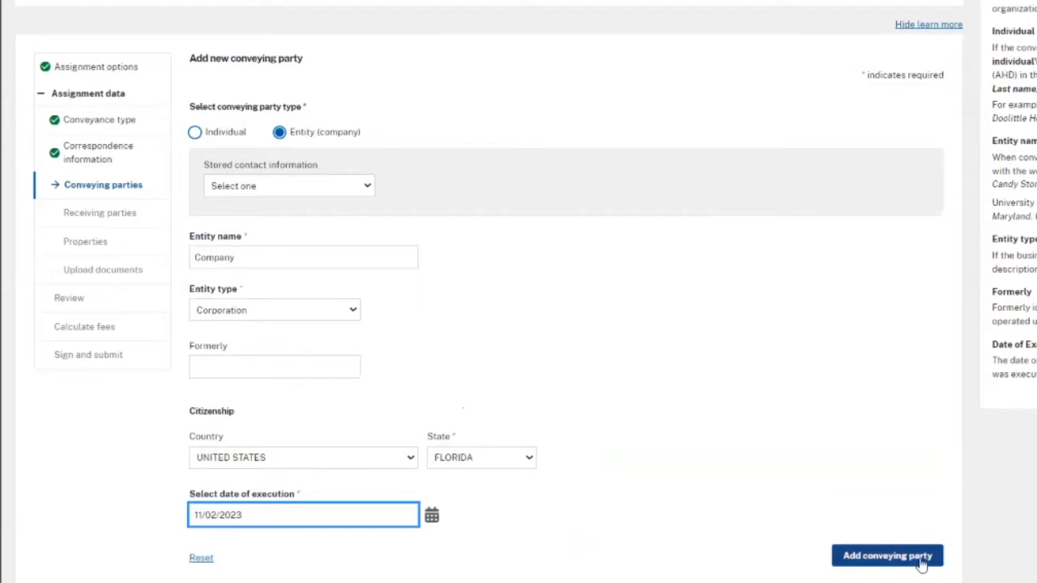
- Add the conveying party, check its saved details, and continue to receiving parties
{"action": "left_click", "coordinate": [887, 556]}
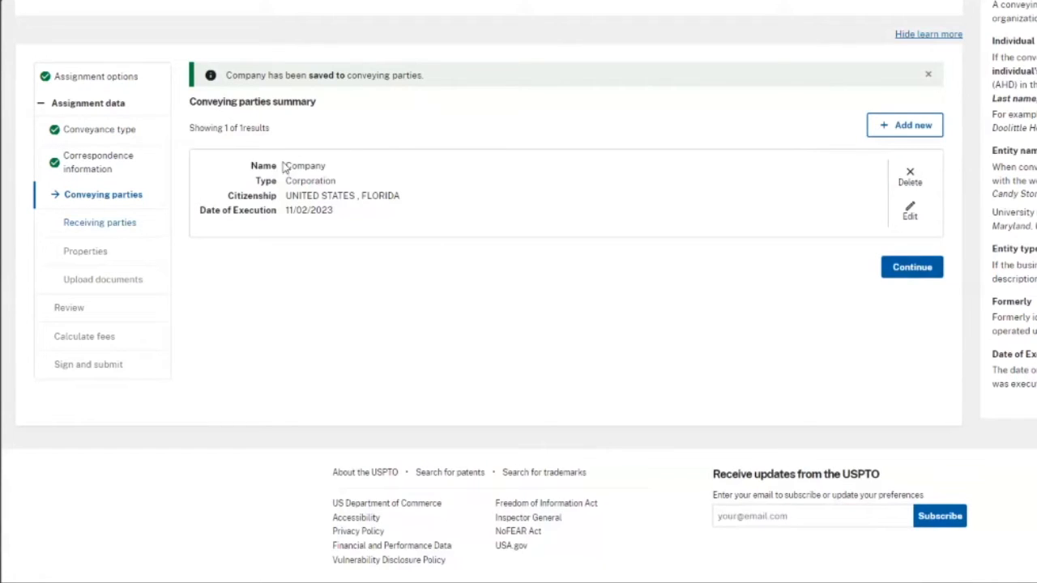
{"action": "left_click_drag", "start_coordinate": [284, 166], "coordinate": [345, 217]}
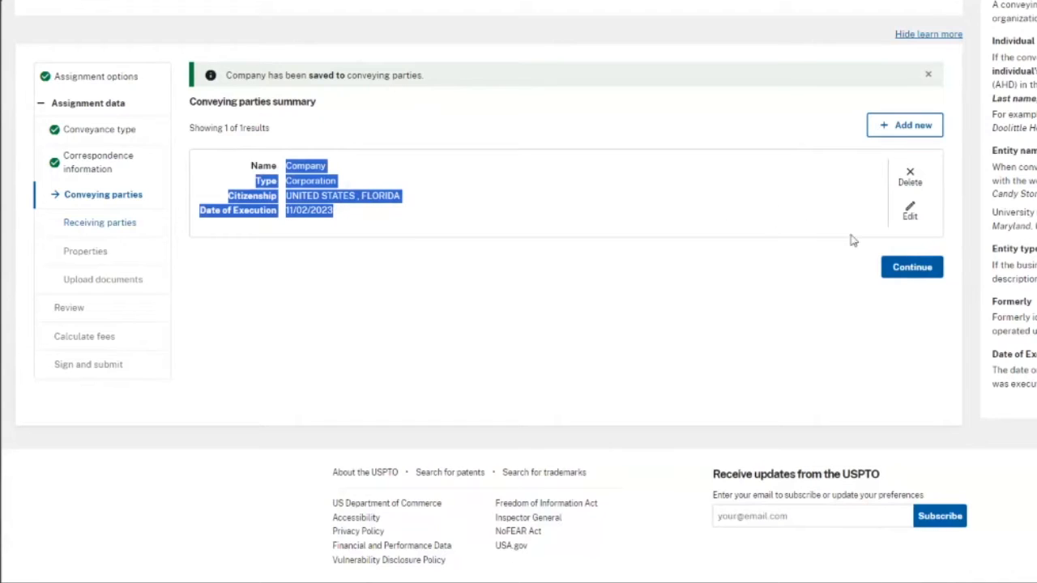
{"action": "left_click", "coordinate": [931, 230]}
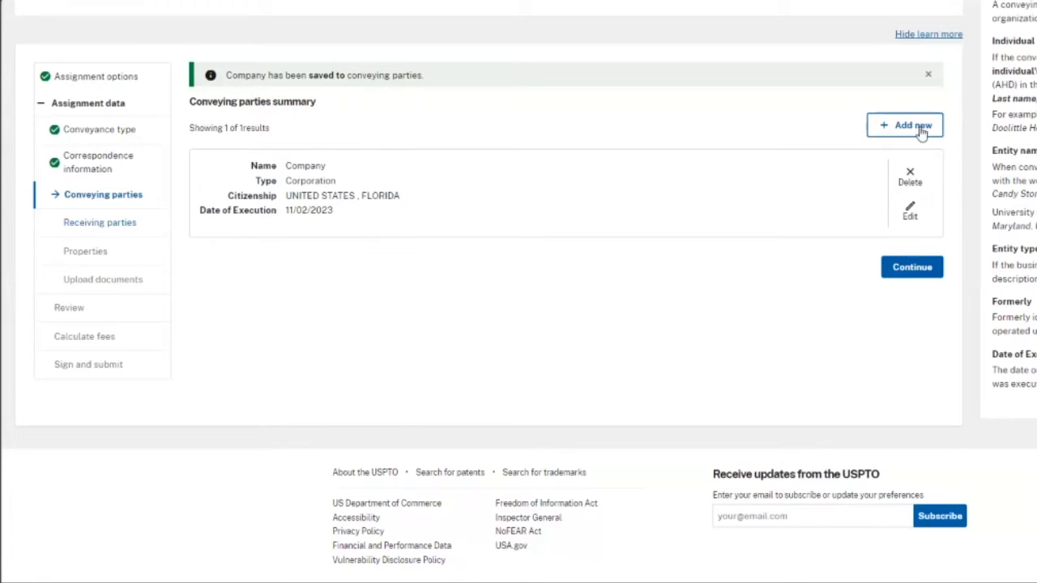
{"action": "left_click", "coordinate": [912, 268]}
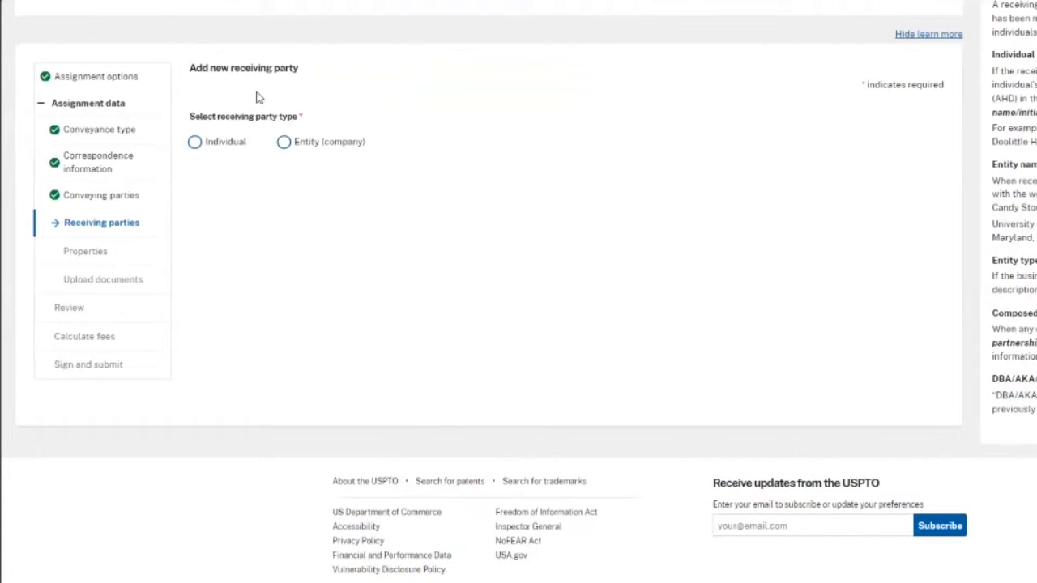
- Make the receiving party a company named 'Company' with entity type Corporation
{"action": "left_click", "coordinate": [194, 142]}
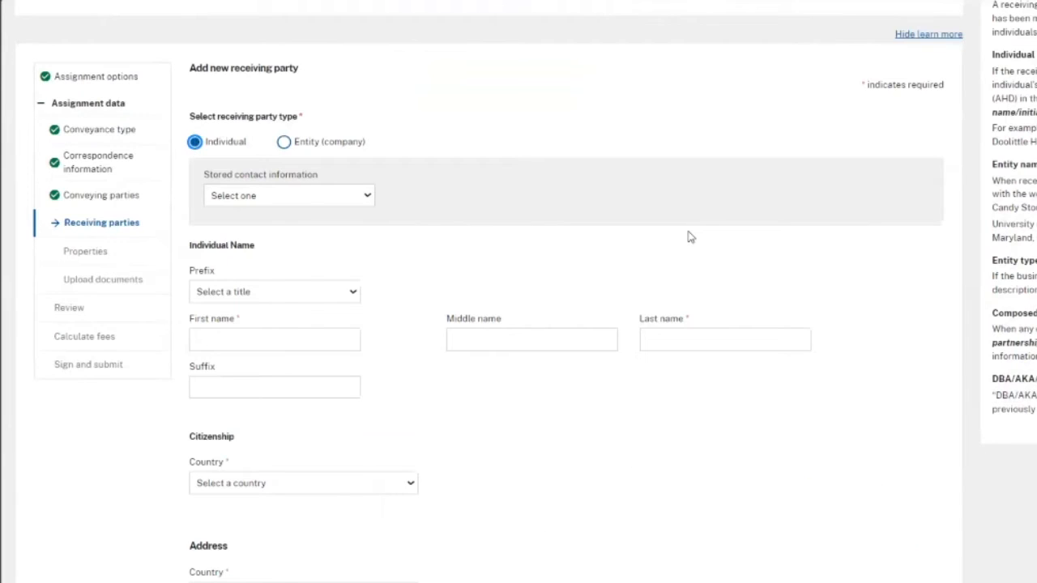
{"action": "scroll", "coordinate": [822, 296], "scroll_direction": "down", "scroll_amount": 3}
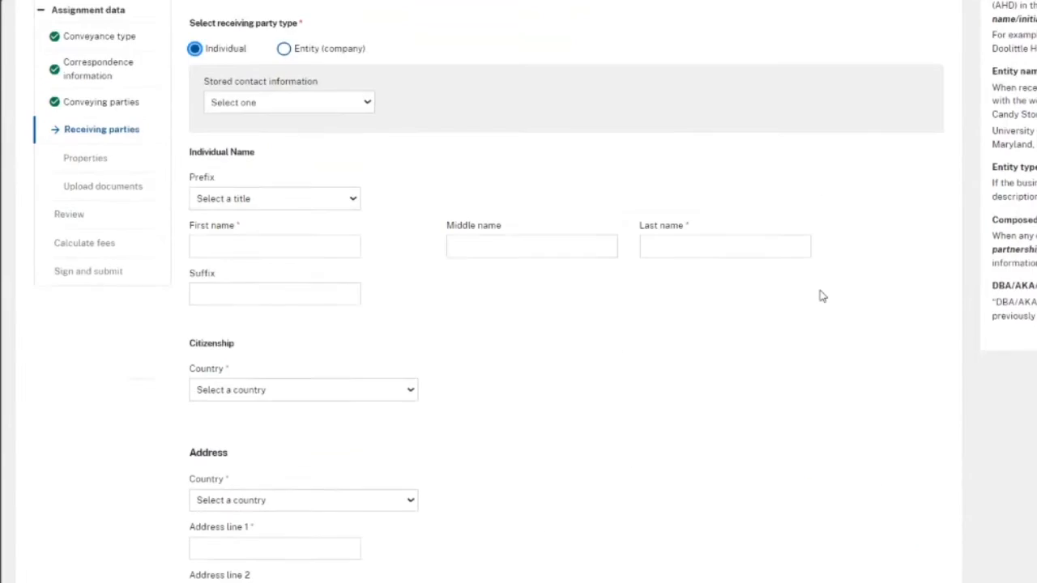
{"action": "scroll", "coordinate": [822, 297], "scroll_direction": "up", "scroll_amount": 3}
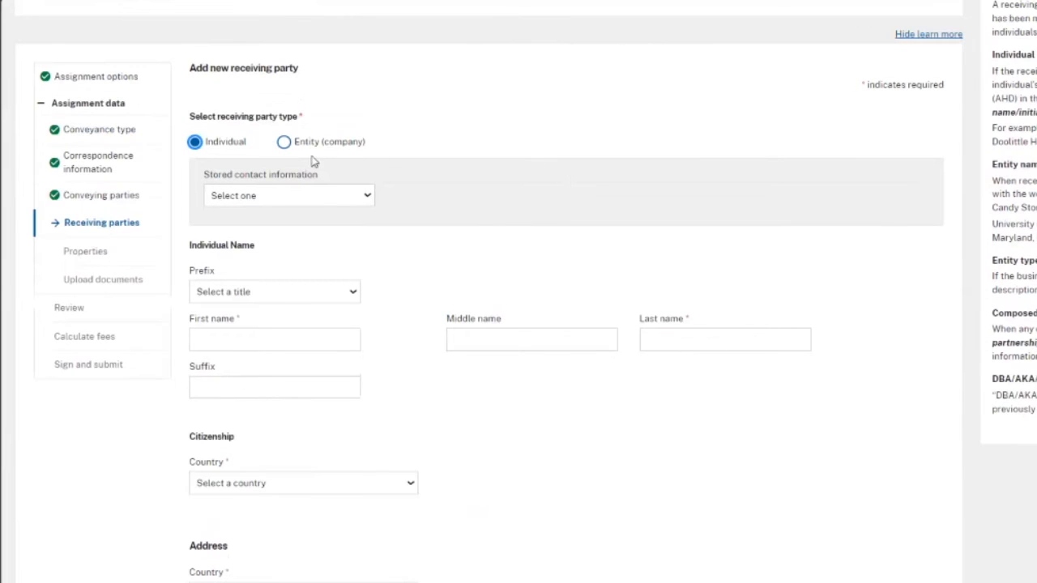
{"action": "left_click", "coordinate": [285, 142]}
{"action": "left_click", "coordinate": [301, 272]}
{"action": "type", "text": "Company"}
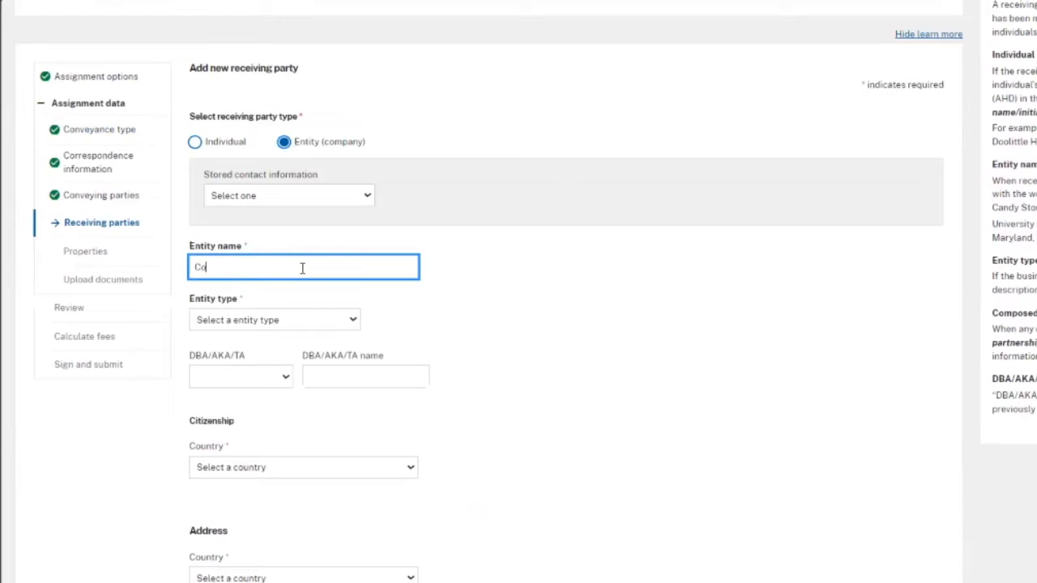
{"action": "key", "text": "Return"}
{"action": "left_click", "coordinate": [276, 320]}
{"action": "left_click", "coordinate": [285, 346]}
- Set the receiving party's citizenship to UNITED STATES, ALABAMA
{"action": "scroll", "coordinate": [657, 354], "scroll_direction": "down", "scroll_amount": 3}
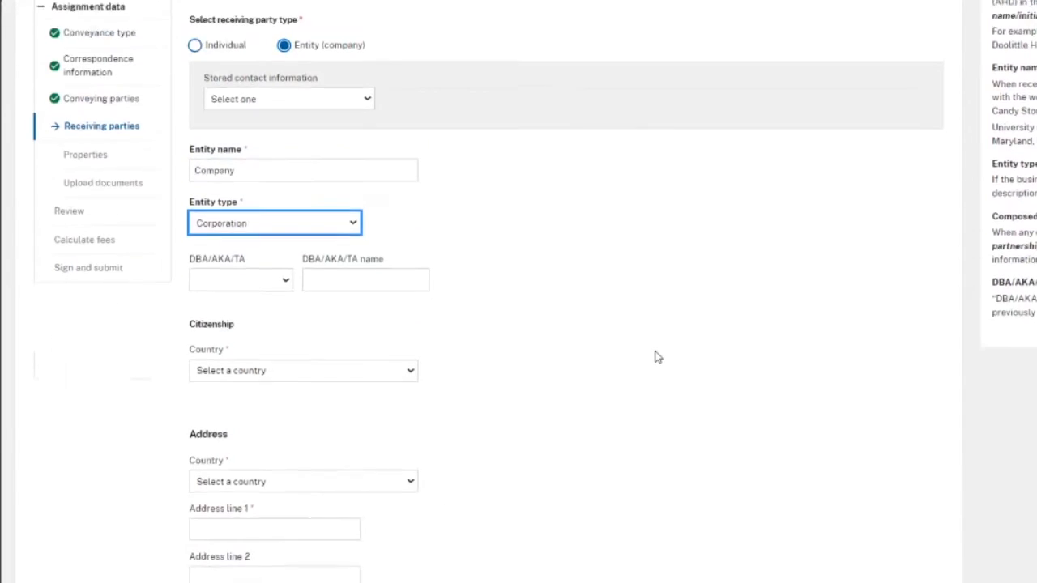
{"action": "left_click", "coordinate": [364, 274]}
{"action": "left_click", "coordinate": [364, 294]}
{"action": "left_click", "coordinate": [502, 274]}
{"action": "left_click", "coordinate": [478, 297]}
- Enter a UNITED STATES mailing address with street, city, state DELAWARE and ZIP code
{"action": "left_click", "coordinate": [364, 386]}
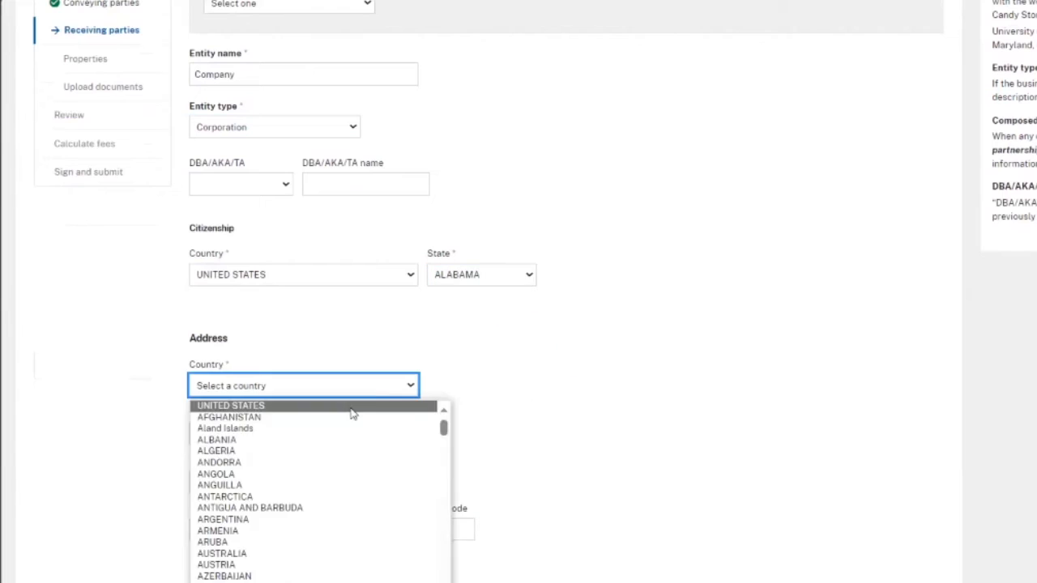
{"action": "left_click", "coordinate": [308, 406]}
{"action": "left_click", "coordinate": [306, 435]}
{"action": "type", "text": "789 Main Street"}
{"action": "left_click", "coordinate": [272, 530]}
{"action": "type", "text": "City"}
{"action": "left_click", "coordinate": [357, 529]}
{"action": "left_click", "coordinate": [335, 428]}
{"action": "left_click", "coordinate": [438, 526]}
{"action": "type", "text": "85974"}
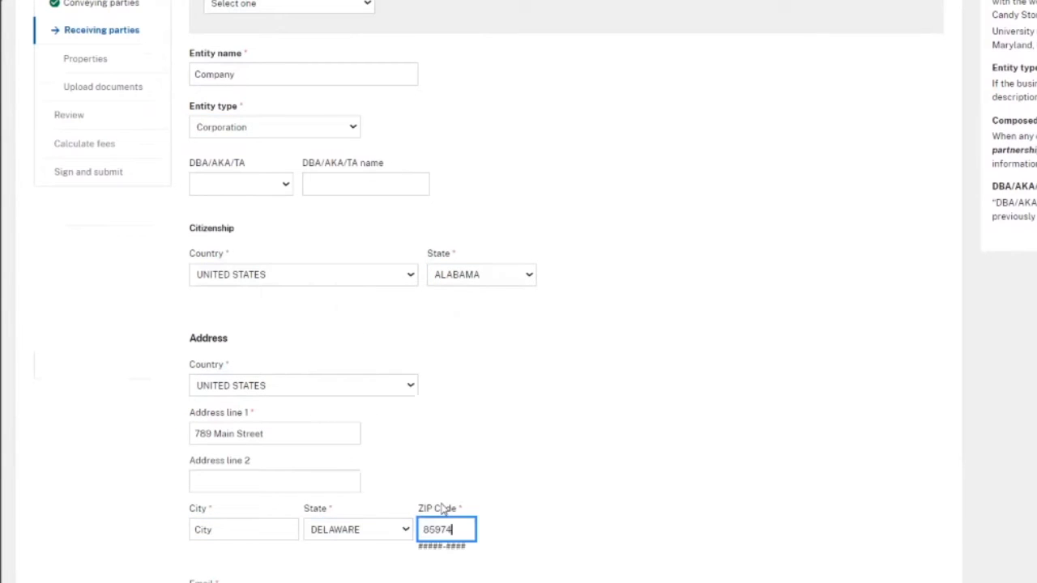
- Fill in the receiving party's contact e-mail address, correcting a mistyped entry
{"action": "scroll", "coordinate": [421, 494], "scroll_direction": "down", "scroll_amount": 3}
{"action": "left_click", "coordinate": [254, 425]}
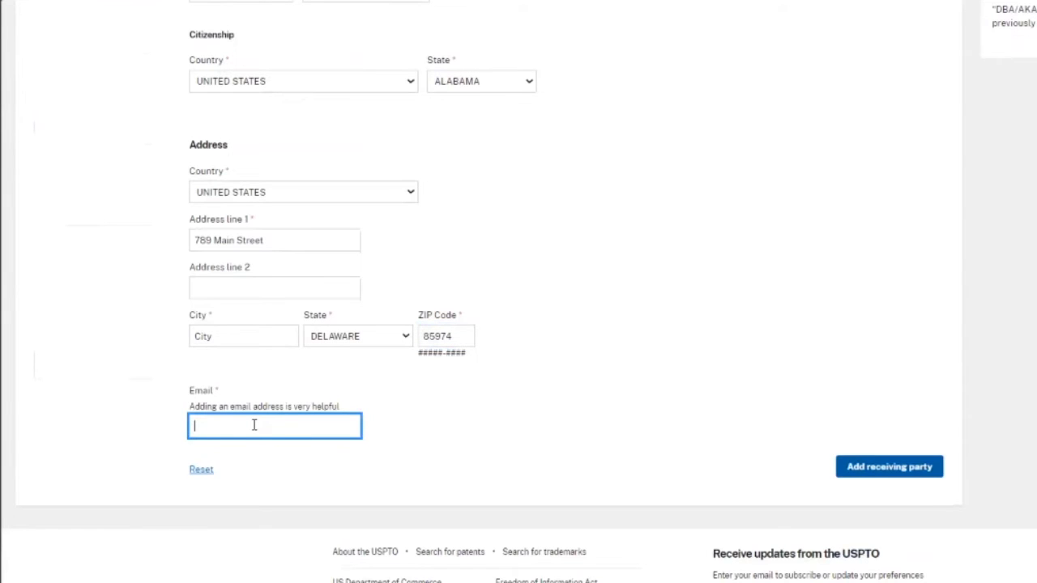
{"action": "type", "text": "Stephan"}
{"action": "key", "text": "BackSpace"}
{"action": "key", "text": "BackSpace"}
{"action": "key", "text": "BackSpace"}
{"action": "key", "text": "BackSpace"}
{"action": "key", "text": "BackSpace"}
{"action": "key", "text": "BackSpace"}
{"action": "key", "text": "BackSpace"}
{"action": "type", "text": "first.last@uspto.go"}
- Add the receiving party, review the three Company entries, and proceed to Add properties
{"action": "left_click", "coordinate": [929, 476]}
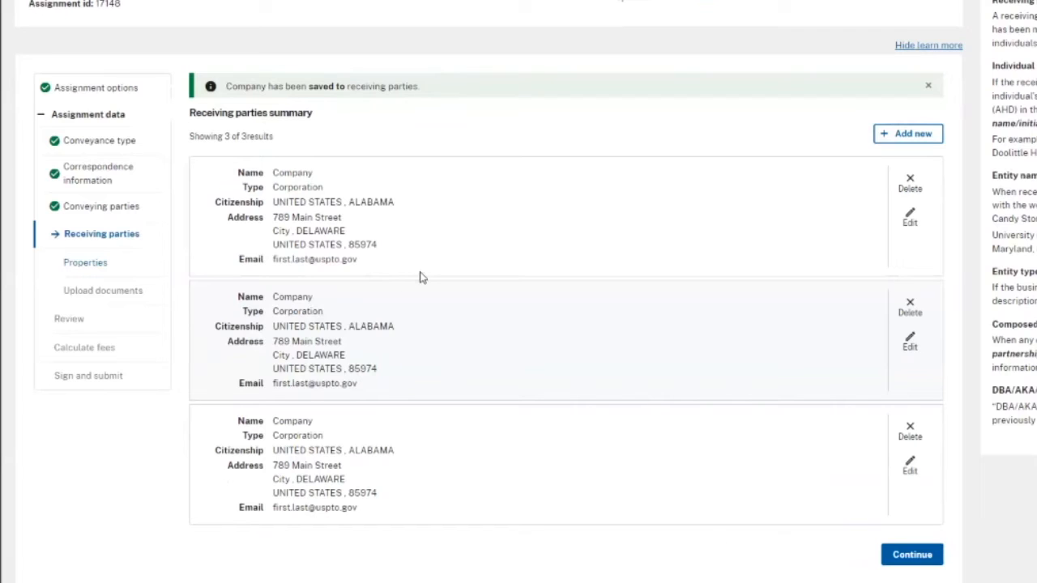
{"action": "left_click_drag", "start_coordinate": [272, 172], "coordinate": [407, 256]}
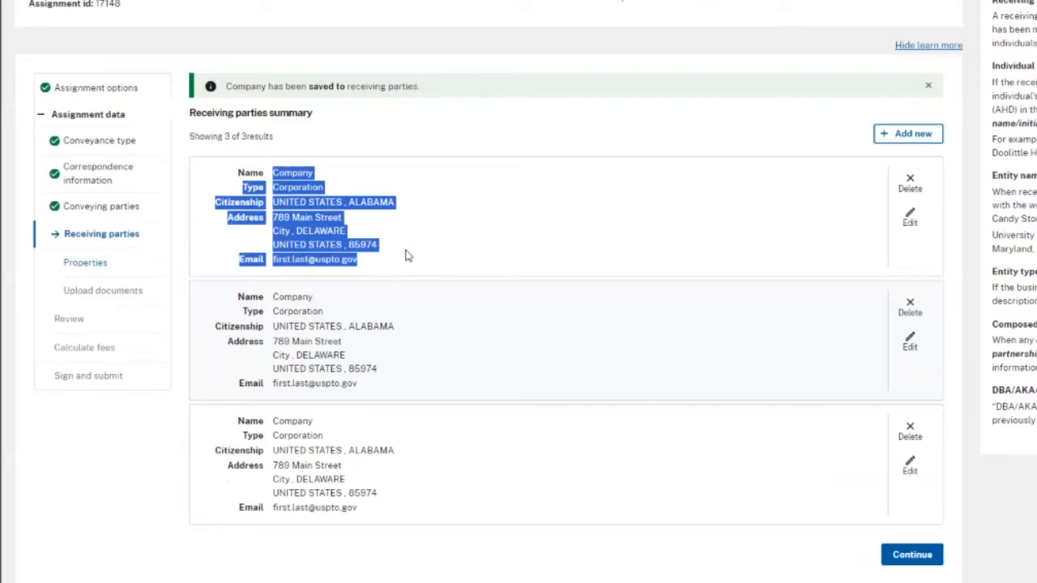
{"action": "left_click", "coordinate": [407, 256]}
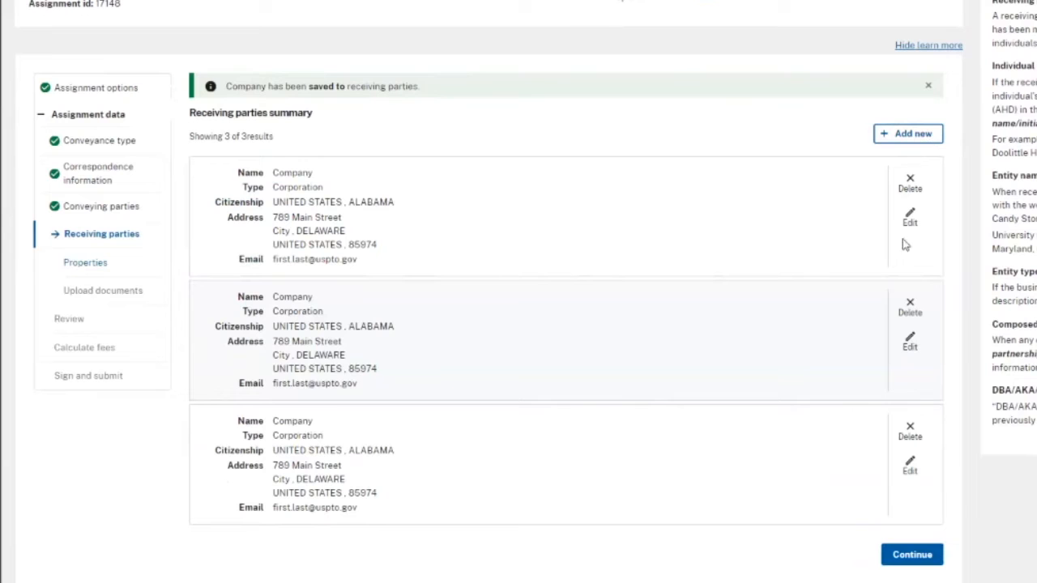
{"action": "left_click", "coordinate": [924, 561]}
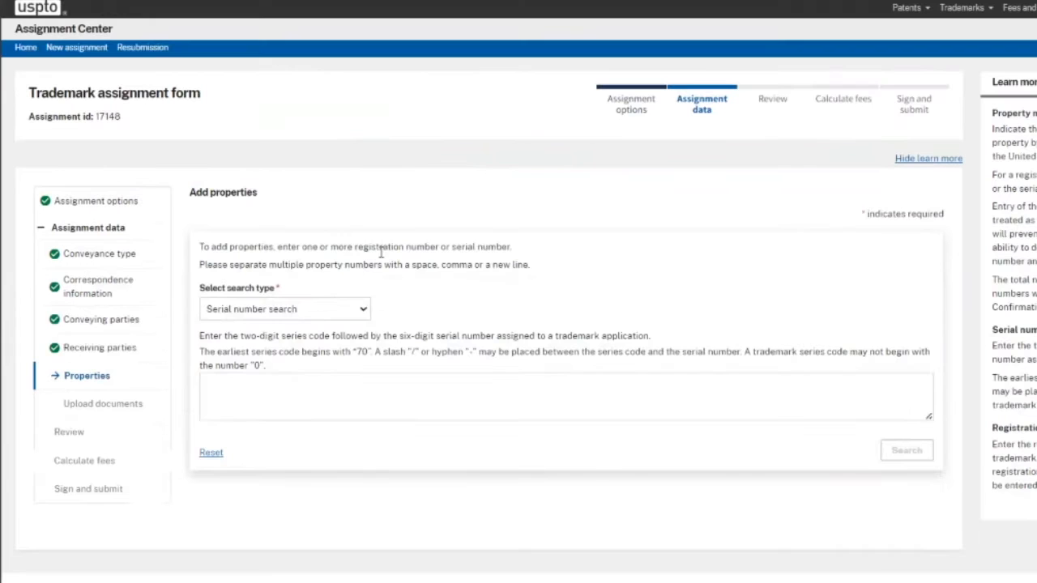
- Search by pasted serial number and add the matching trademark to the properties
{"action": "left_click", "coordinate": [363, 312]}
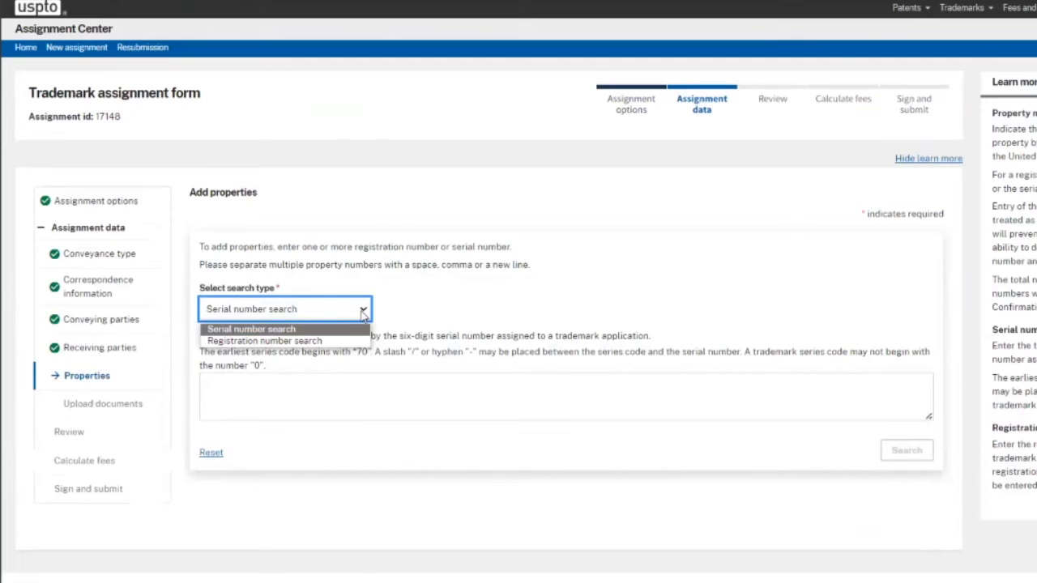
{"action": "left_click", "coordinate": [289, 331]}
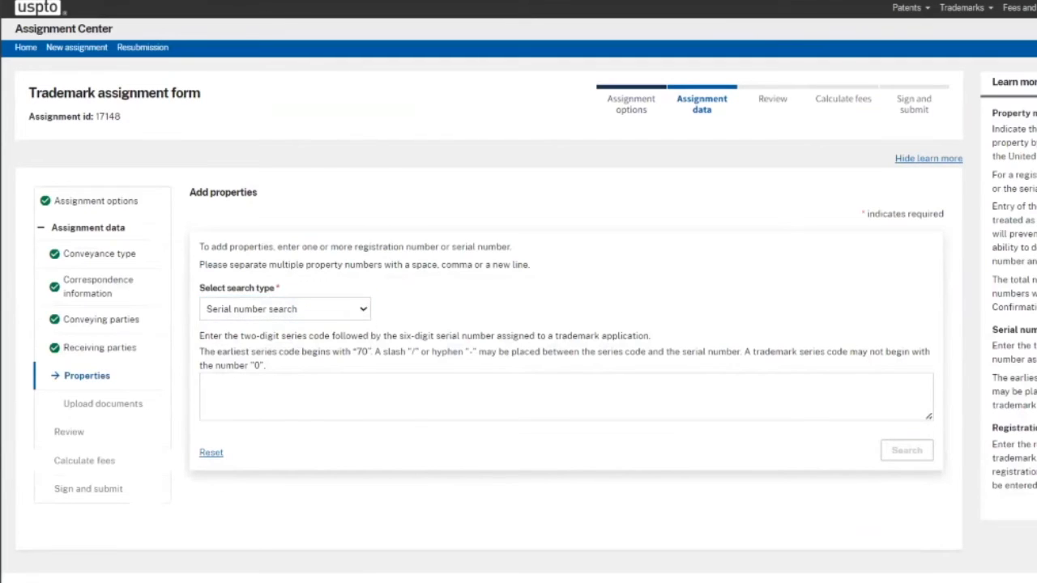
{"action": "left_click", "coordinate": [205, 401]}
{"action": "key", "text": "ctrl+v"}
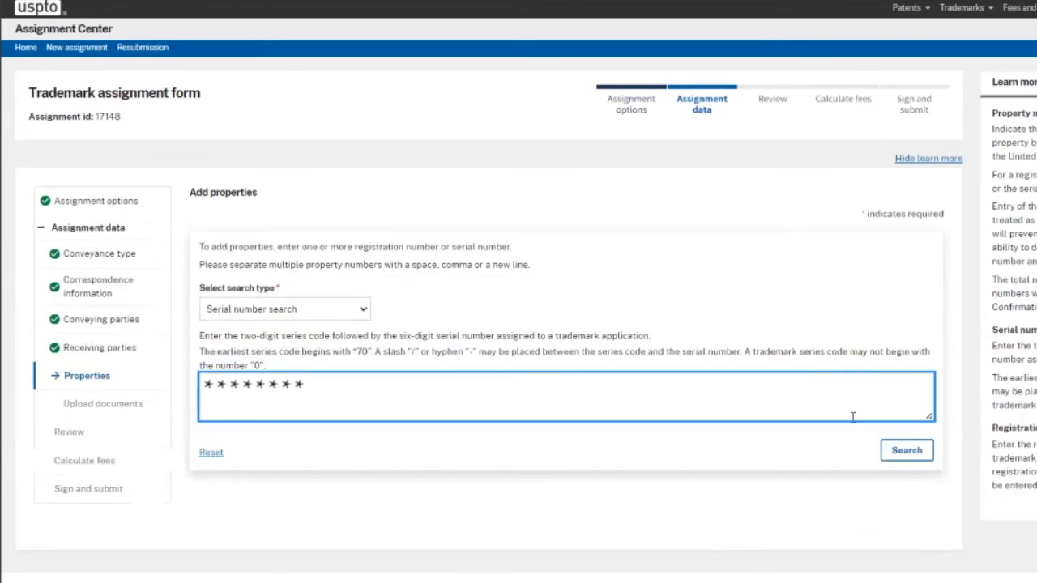
{"action": "left_click", "coordinate": [907, 451]}
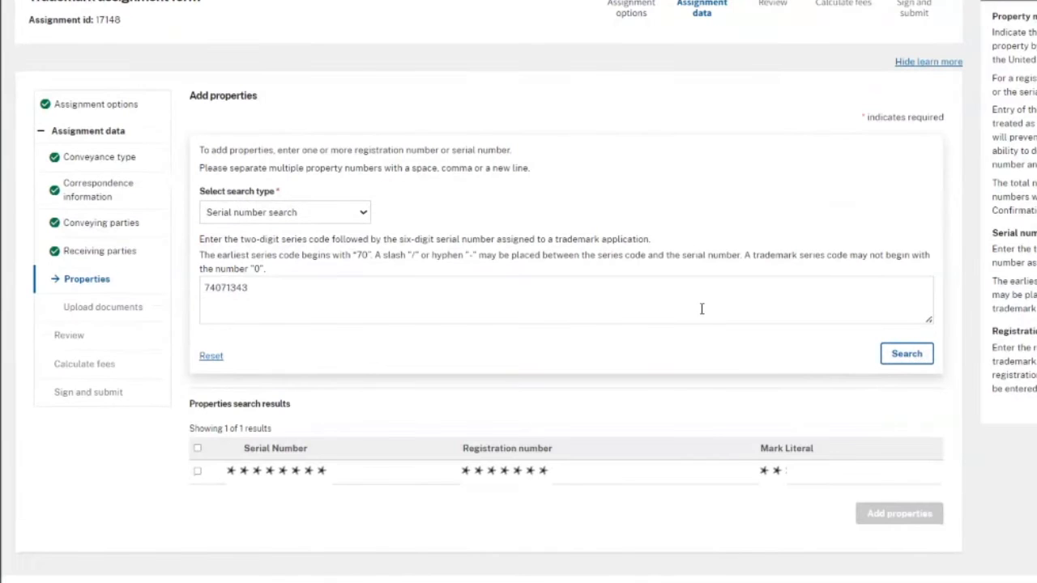
{"action": "left_click", "coordinate": [197, 471]}
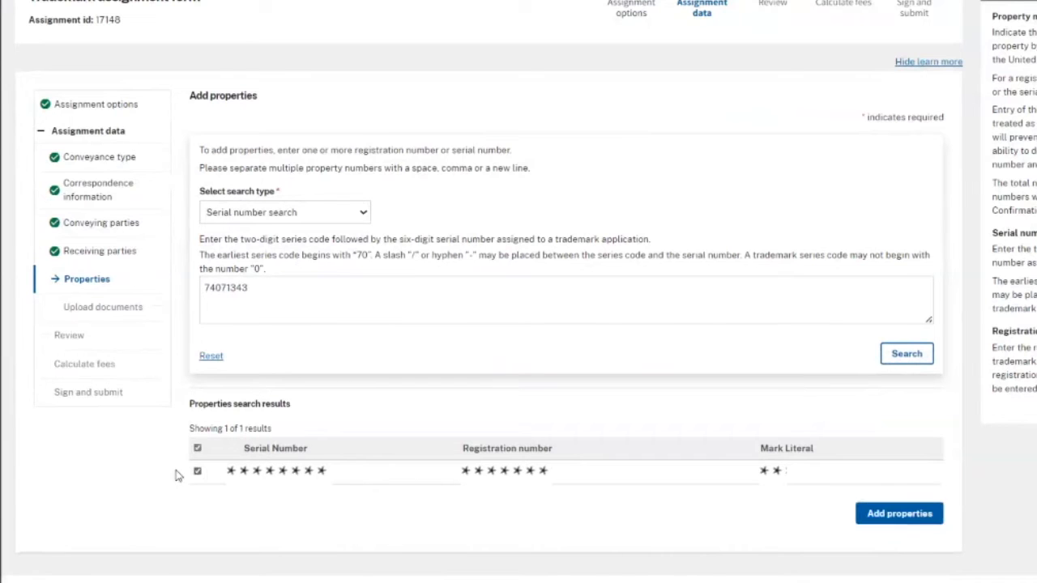
{"action": "left_click", "coordinate": [900, 513]}
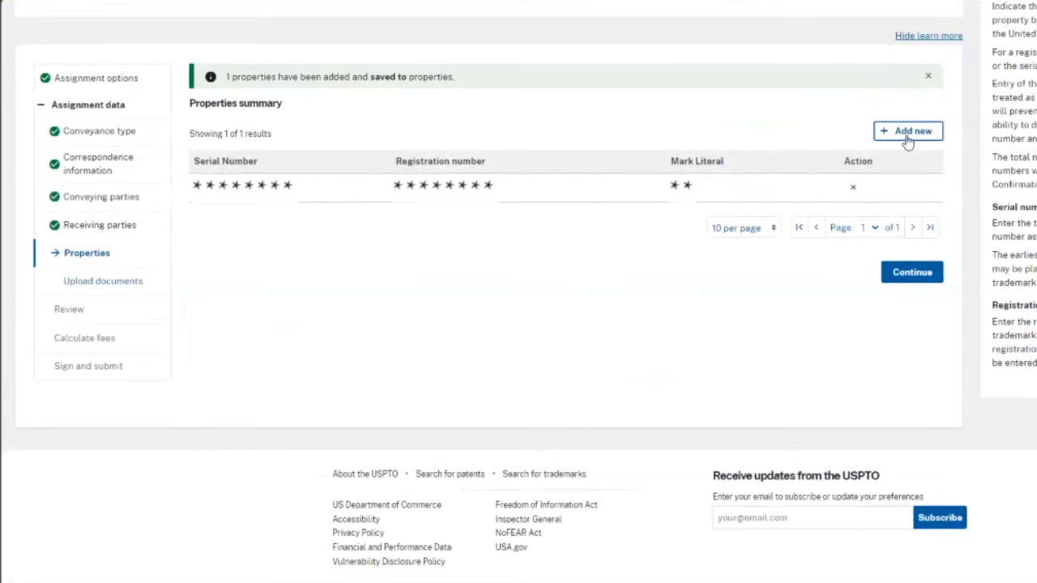
- Continue to supporting documents and open TM_ Supporting Documents.pdf in the viewer
{"action": "left_click", "coordinate": [930, 278]}
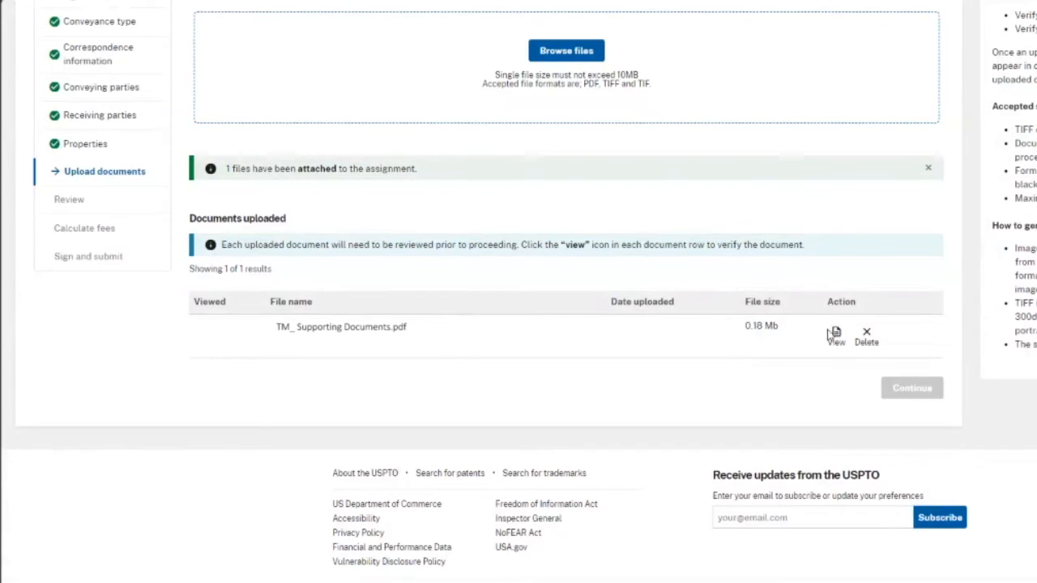
{"action": "left_click_drag", "start_coordinate": [825, 301], "coordinate": [865, 309]}
{"action": "left_click", "coordinate": [836, 336]}
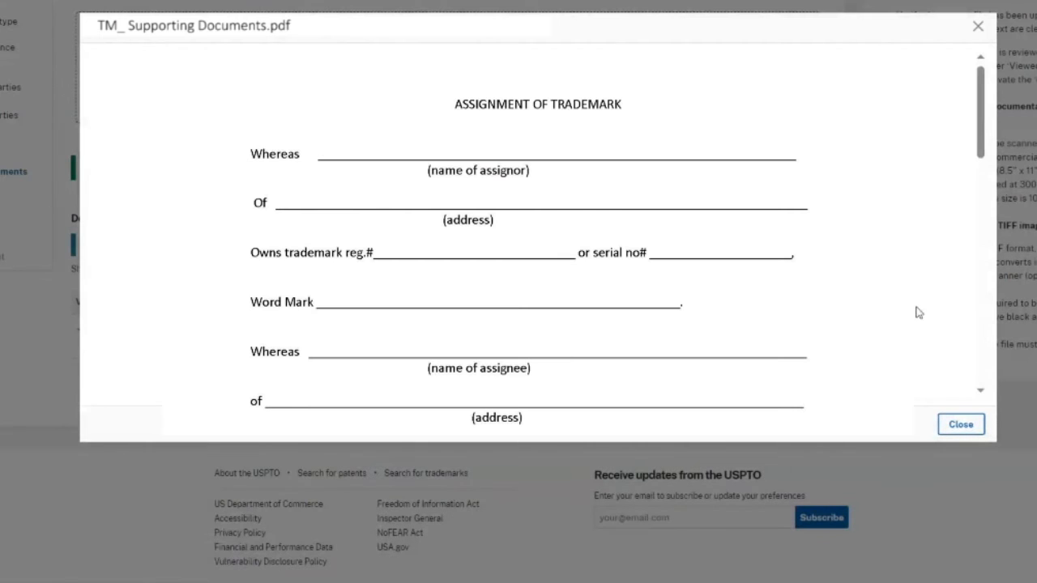
- Close the PDF preview, tick Viewed for the document, and continue to Review assignment
{"action": "left_click", "coordinate": [1003, 113]}
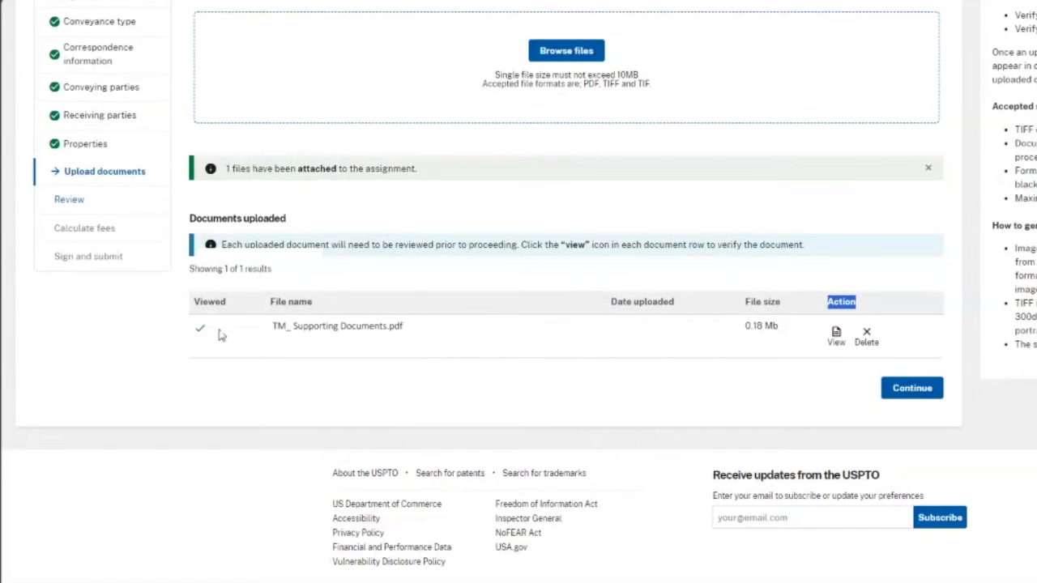
{"action": "left_click", "coordinate": [194, 333]}
{"action": "left_click", "coordinate": [927, 389]}
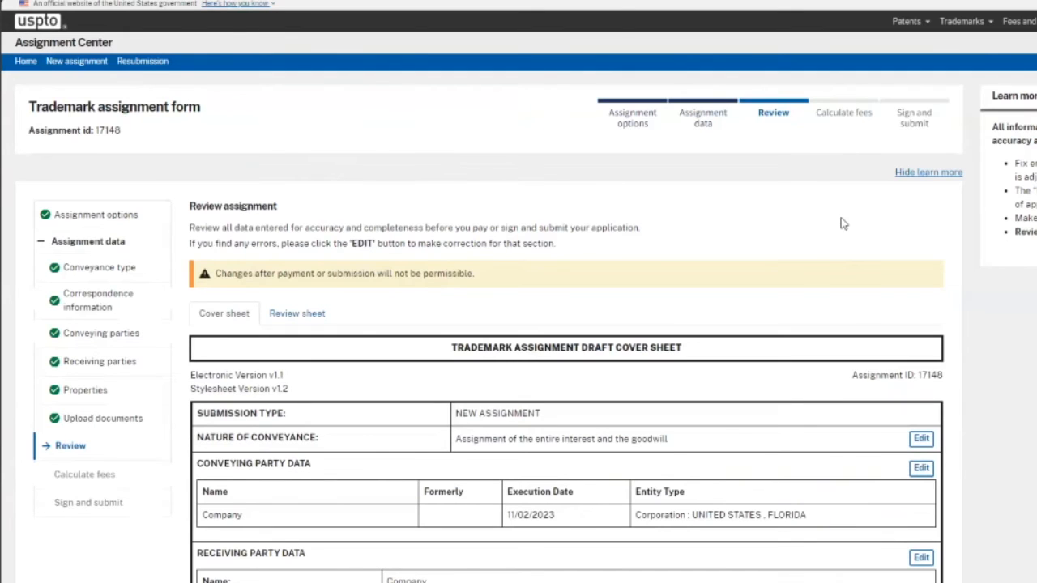
- Agree that the reviewed assignment information is accurate, then pay the $40.00 recording fee
{"action": "scroll", "coordinate": [842, 224], "scroll_direction": "down", "scroll_amount": 5}
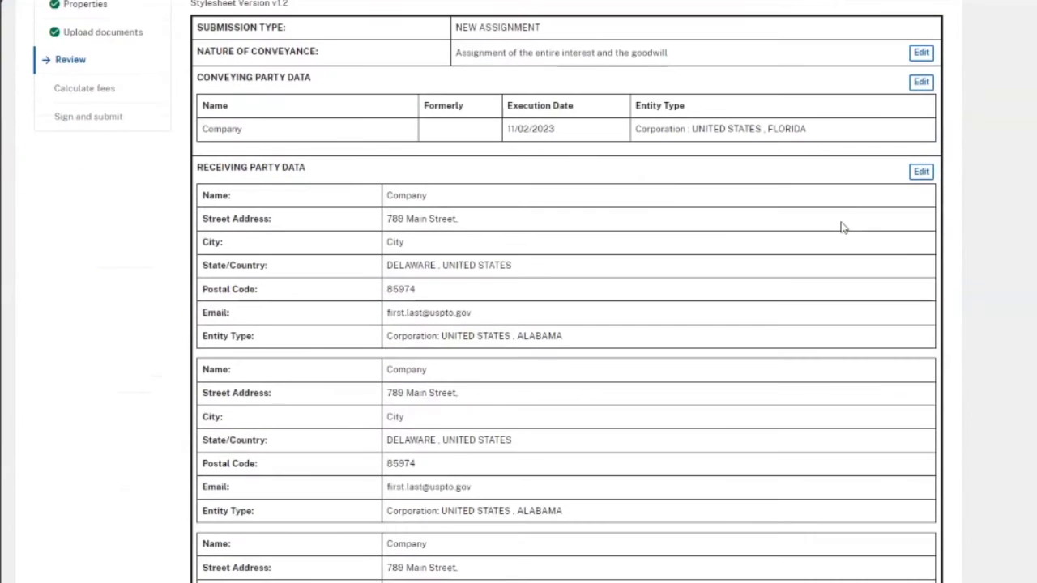
{"action": "scroll", "coordinate": [842, 228], "scroll_direction": "down", "scroll_amount": 1}
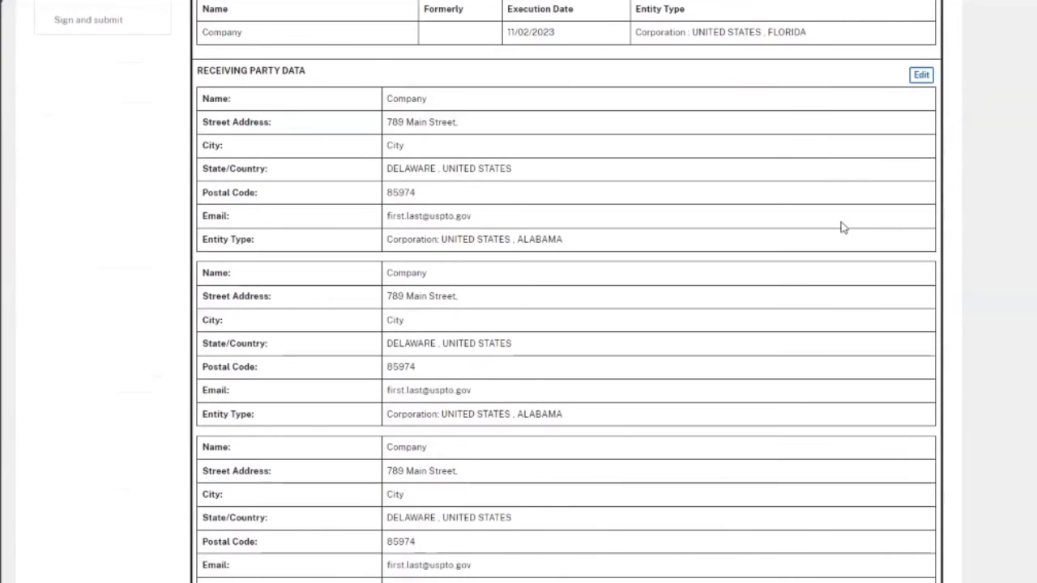
{"action": "scroll", "coordinate": [842, 227], "scroll_direction": "down", "scroll_amount": 1}
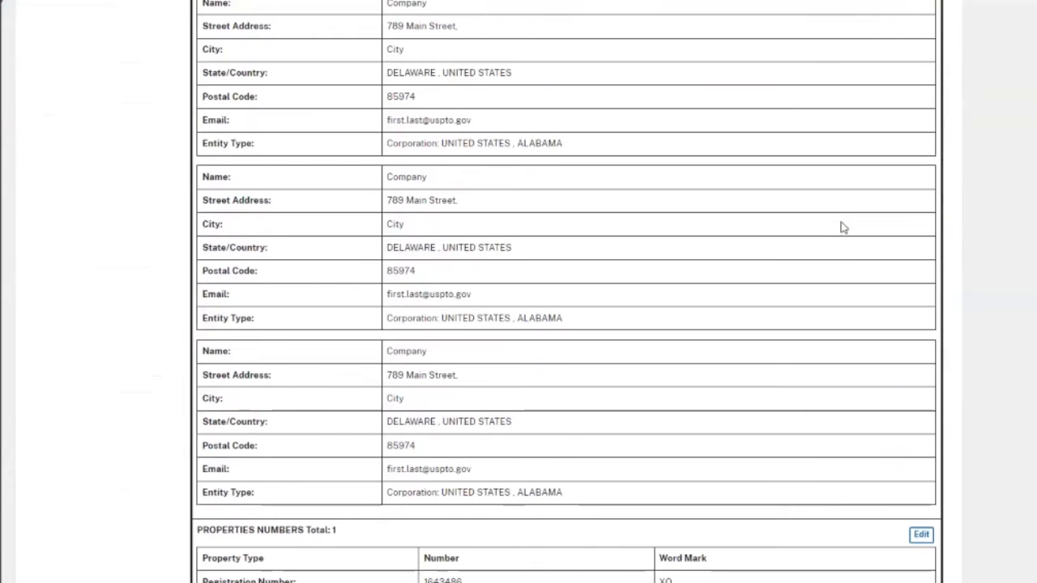
{"action": "scroll", "coordinate": [843, 228], "scroll_direction": "down", "scroll_amount": 2}
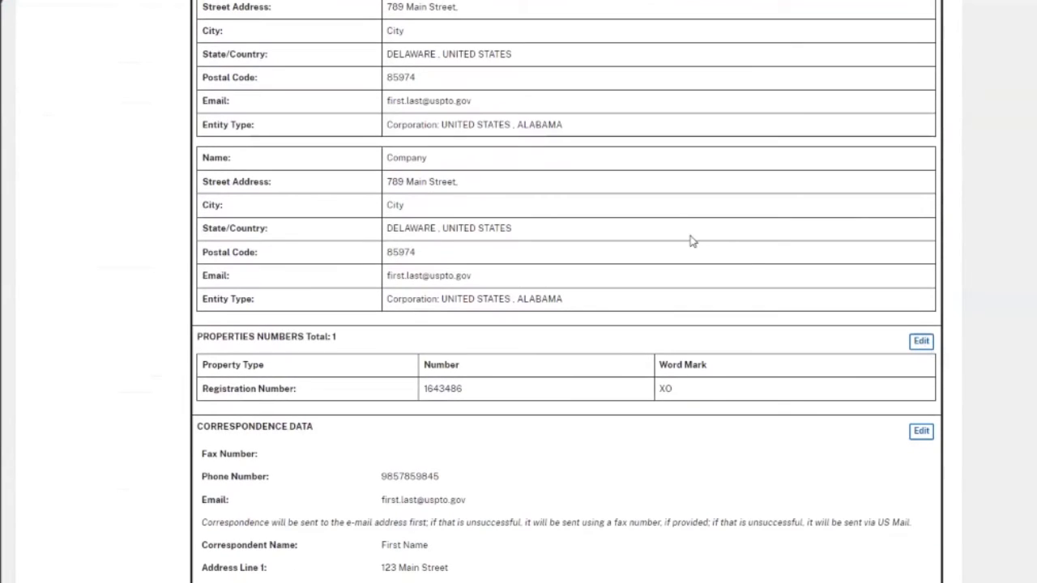
{"action": "scroll", "coordinate": [723, 231], "scroll_direction": "down", "scroll_amount": 1}
{"action": "scroll", "coordinate": [723, 231], "scroll_direction": "down", "scroll_amount": 1}
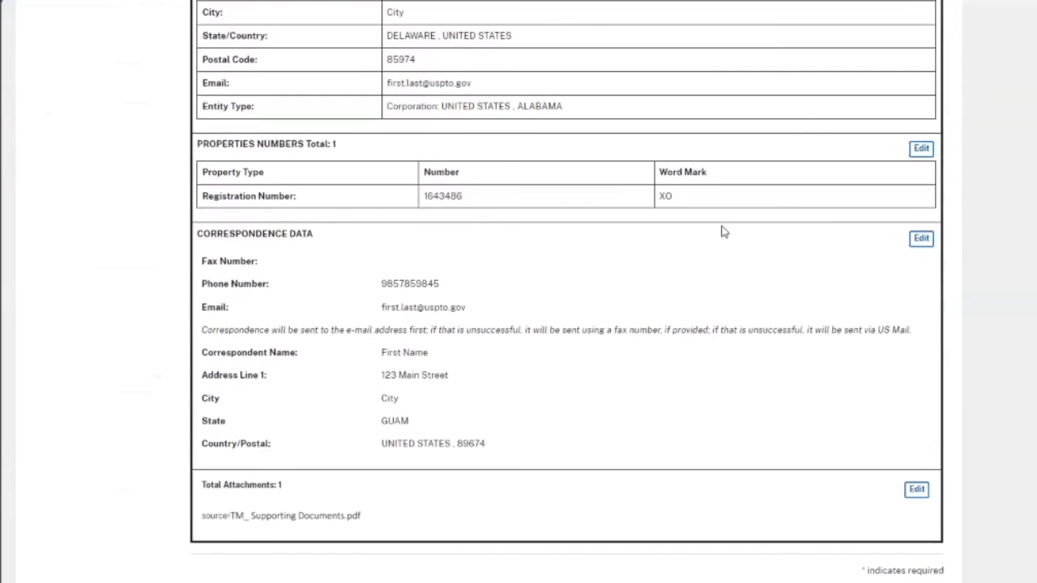
{"action": "scroll", "coordinate": [680, 252], "scroll_direction": "down", "scroll_amount": 2}
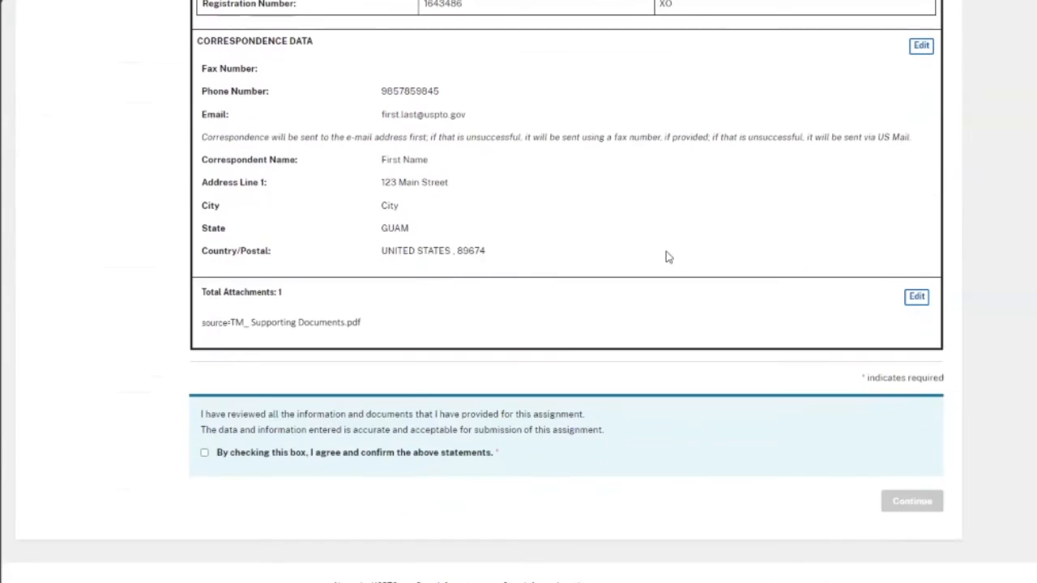
{"action": "left_click", "coordinate": [205, 454]}
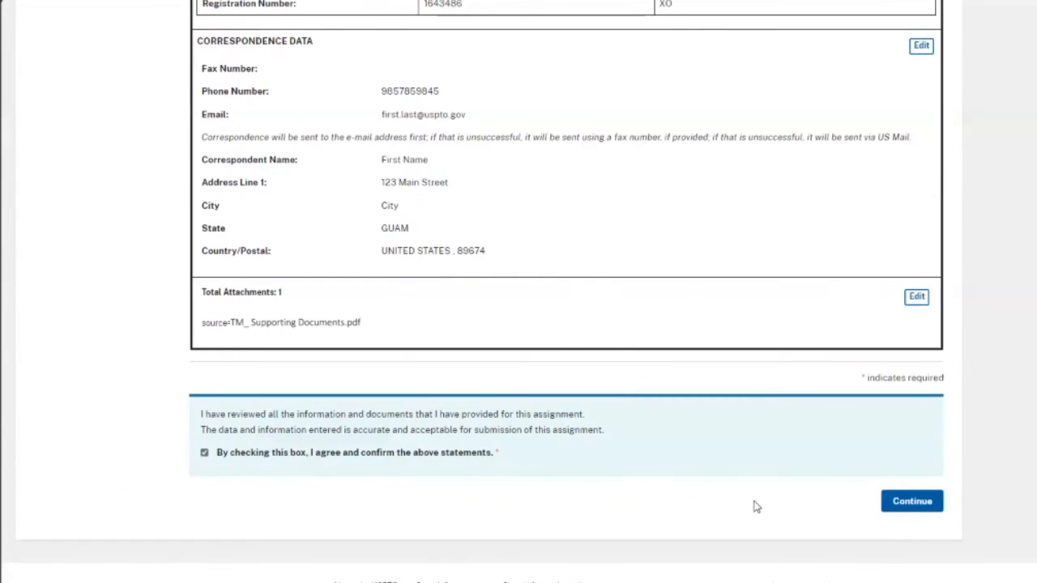
{"action": "left_click", "coordinate": [928, 506]}
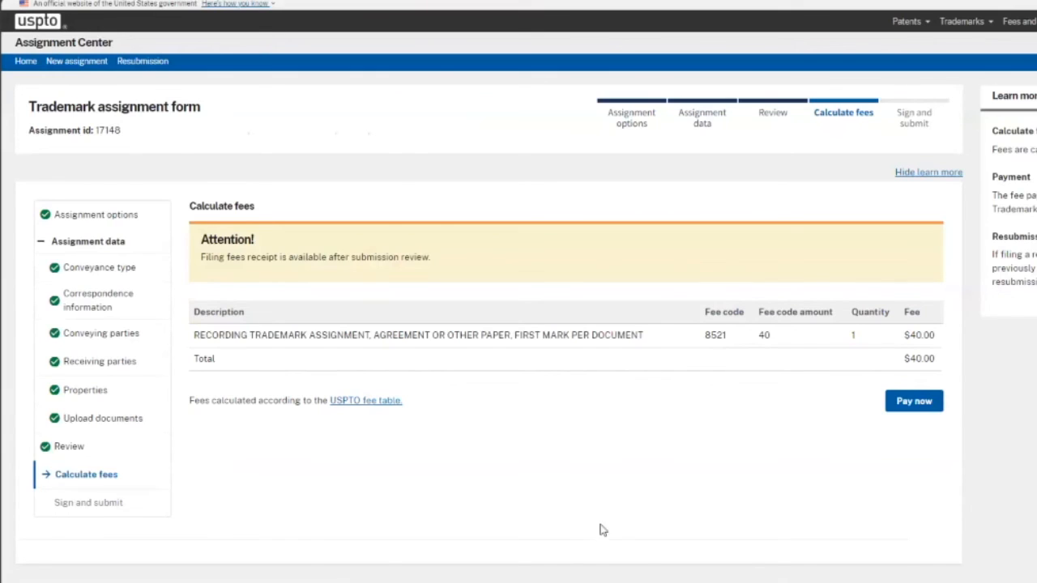
{"action": "left_click", "coordinate": [914, 402]}
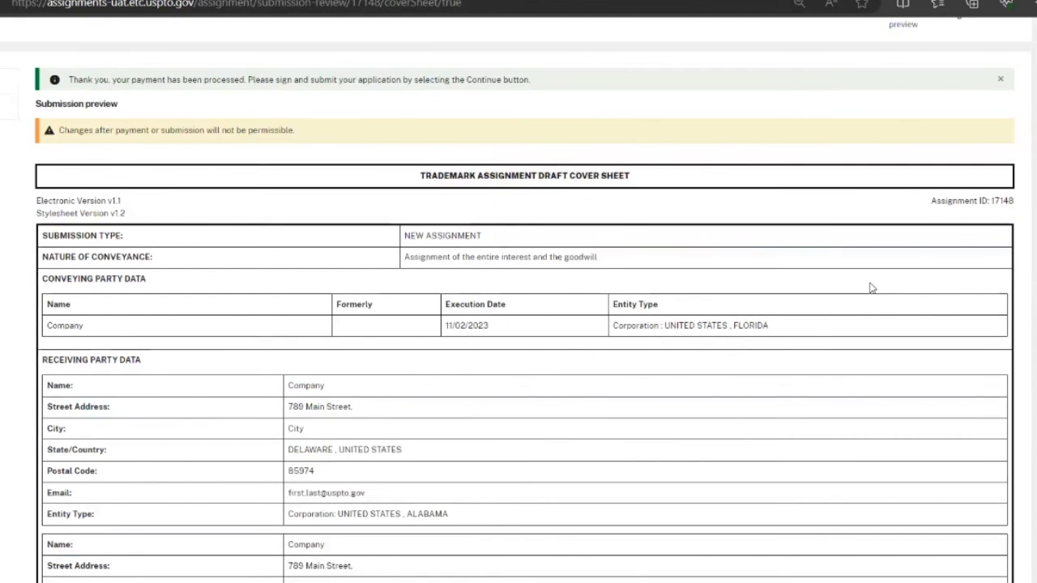
- Look over the paid submission's cover sheet preview and move on to the Declaration and signature page
{"action": "scroll", "coordinate": [872, 288], "scroll_direction": "down", "scroll_amount": 7}
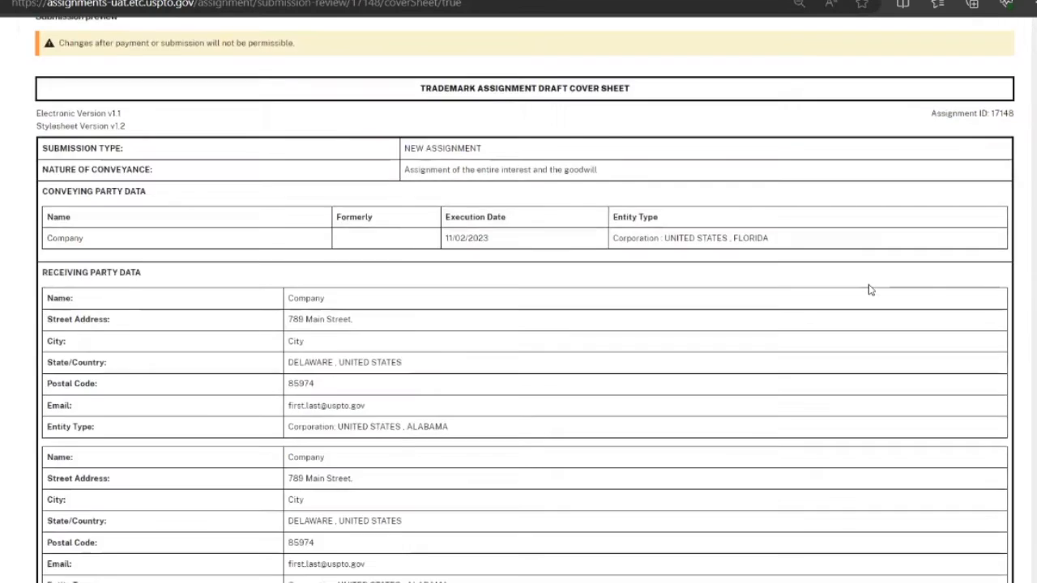
{"action": "scroll", "coordinate": [869, 289], "scroll_direction": "down", "scroll_amount": 5}
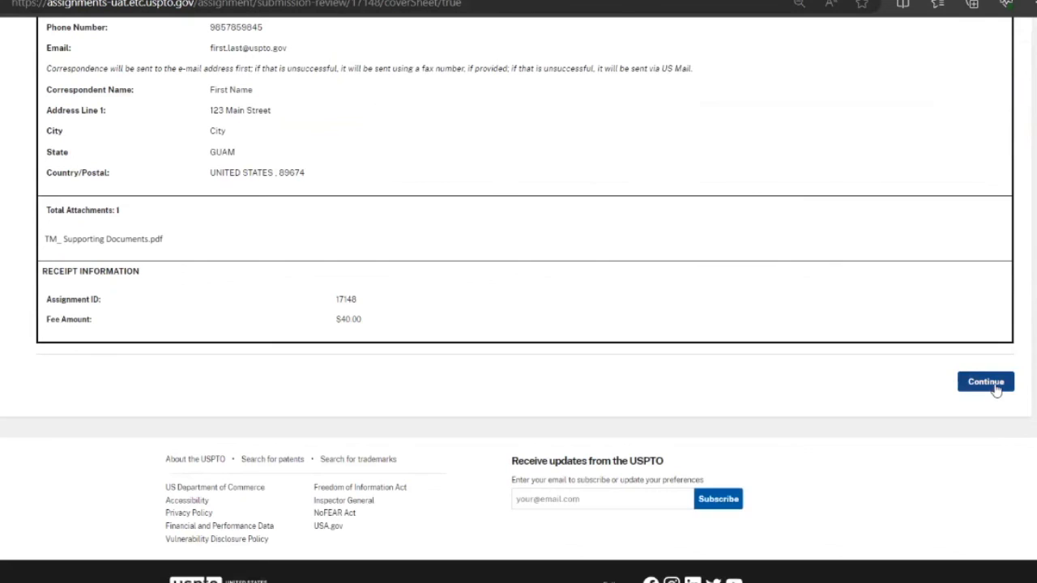
{"action": "left_click", "coordinate": [997, 390]}
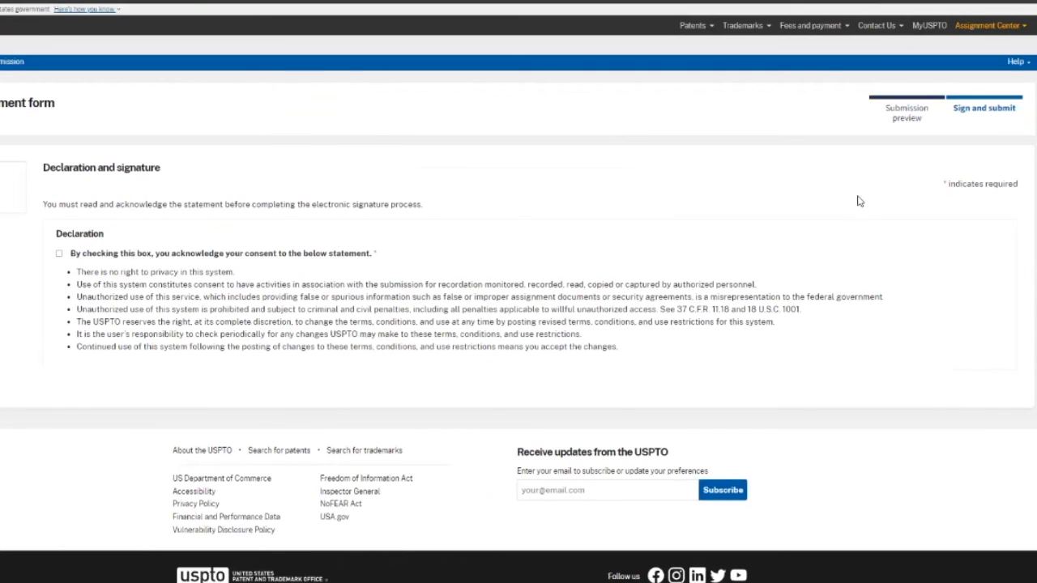
- Consent to the declaration statement, electronically sign the trademark assignment, and submit it
{"action": "left_click", "coordinate": [59, 255]}
{"action": "scroll", "coordinate": [185, 263], "scroll_direction": "down", "scroll_amount": 2}
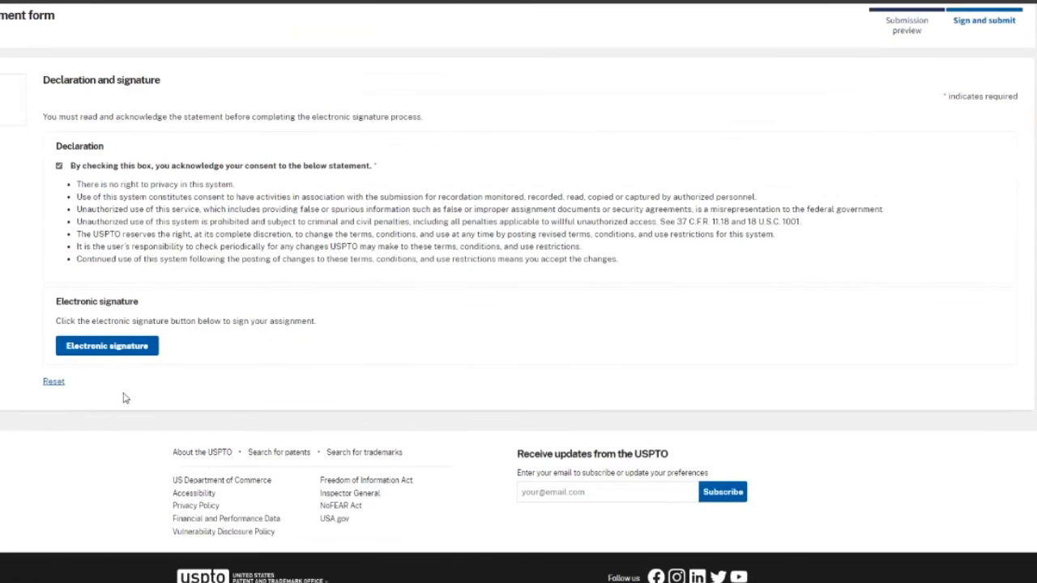
{"action": "left_click", "coordinate": [113, 347]}
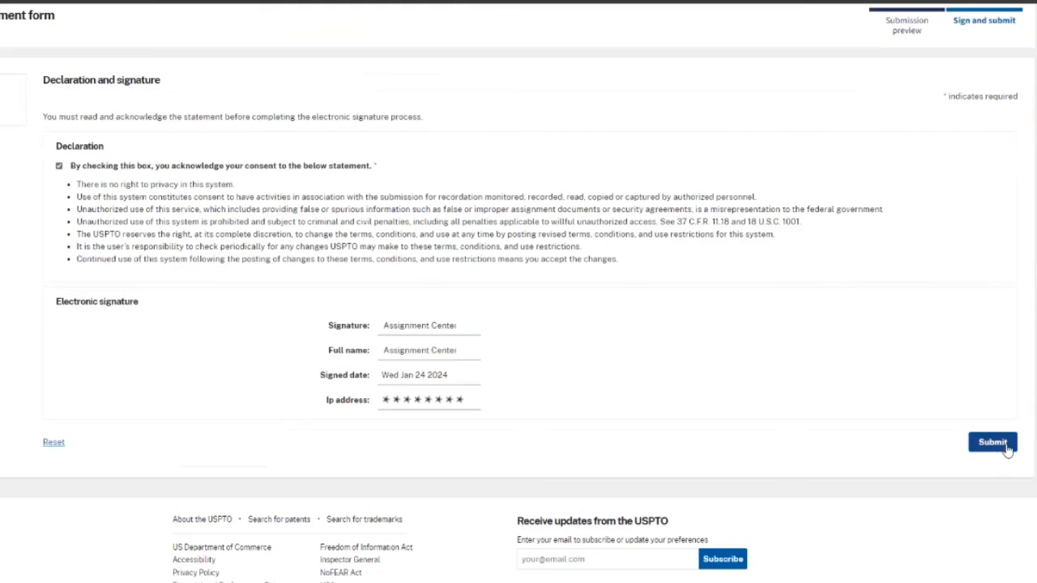
{"action": "left_click", "coordinate": [993, 443]}
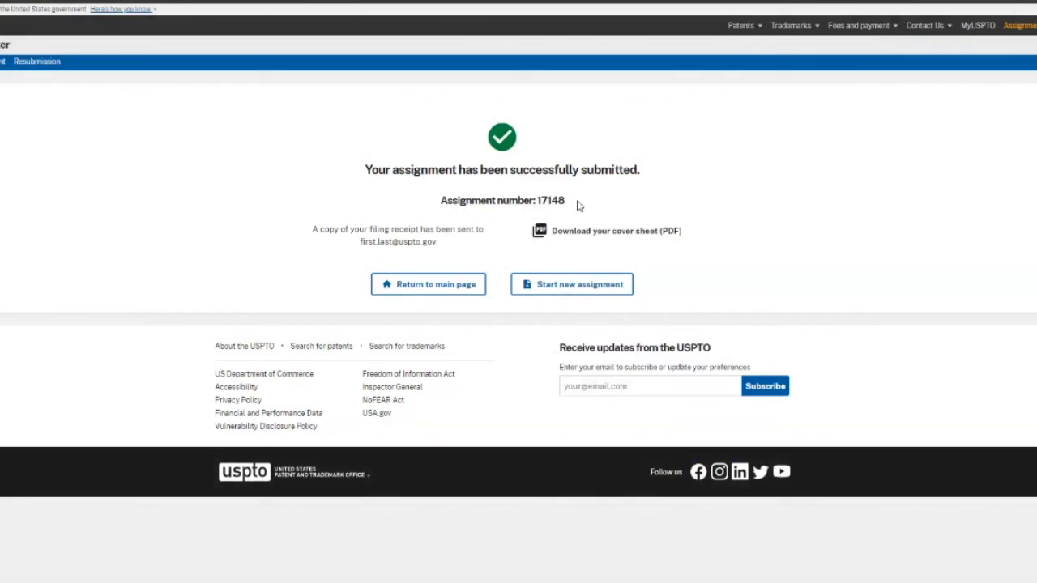
{"action": "left_click_drag", "start_coordinate": [568, 203], "coordinate": [539, 205]}
{"action": "left_click_drag", "start_coordinate": [435, 242], "coordinate": [359, 245]}
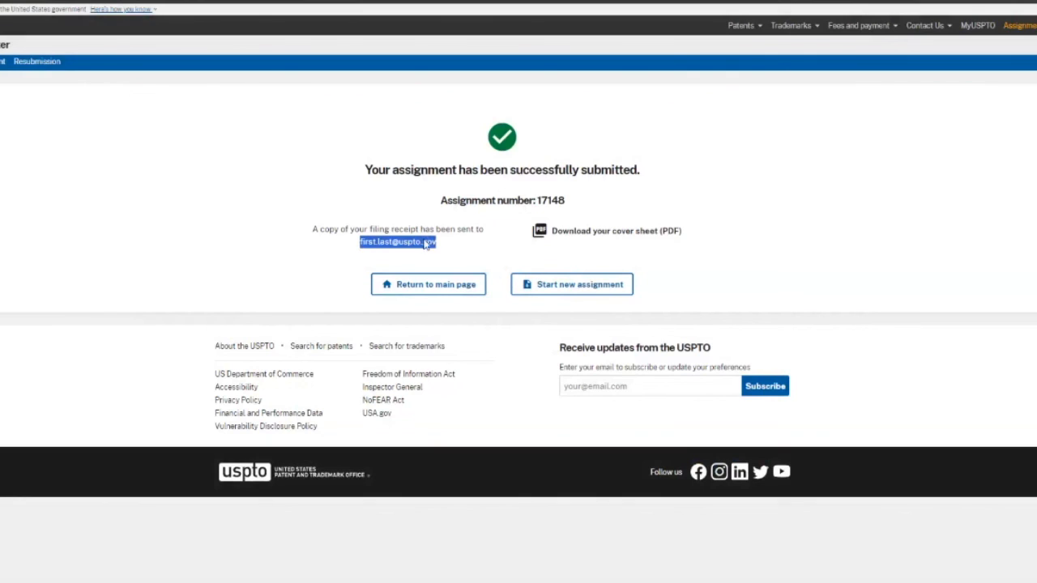